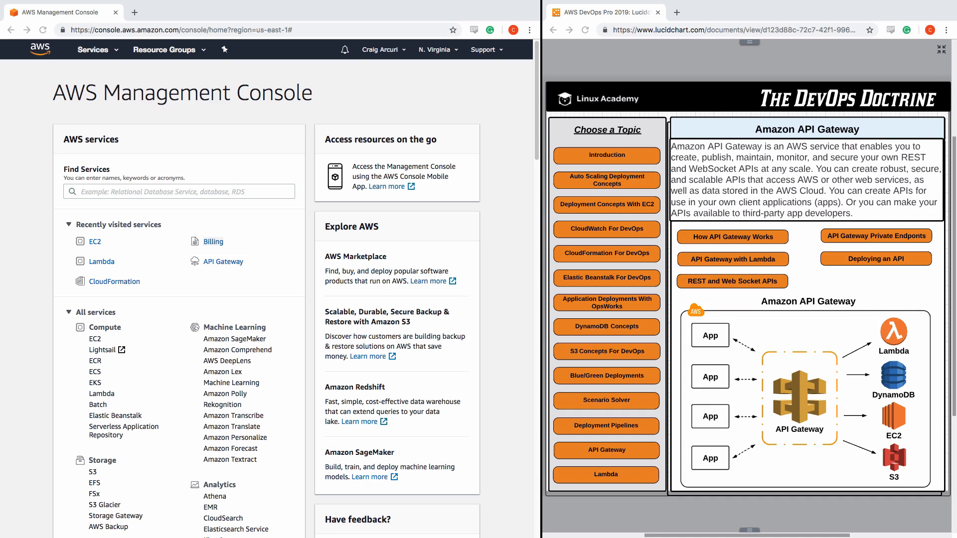
Step: Open the API Gateway Private Endpoints topic in the DevOps Doctrine diagram
click(853, 312)
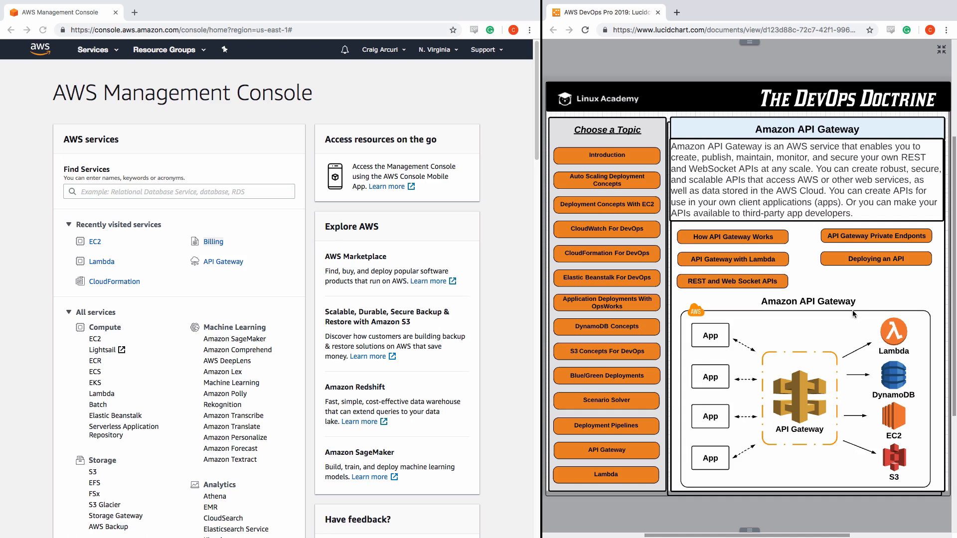
click(873, 241)
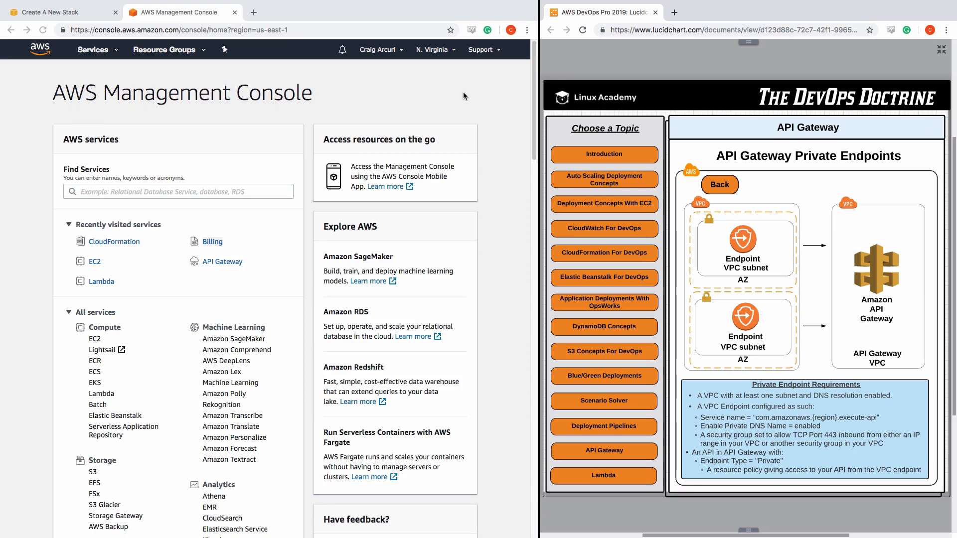
Step: Return to the CloudFormation stack creation page and open the specified S3 template in Designer
click(46, 13)
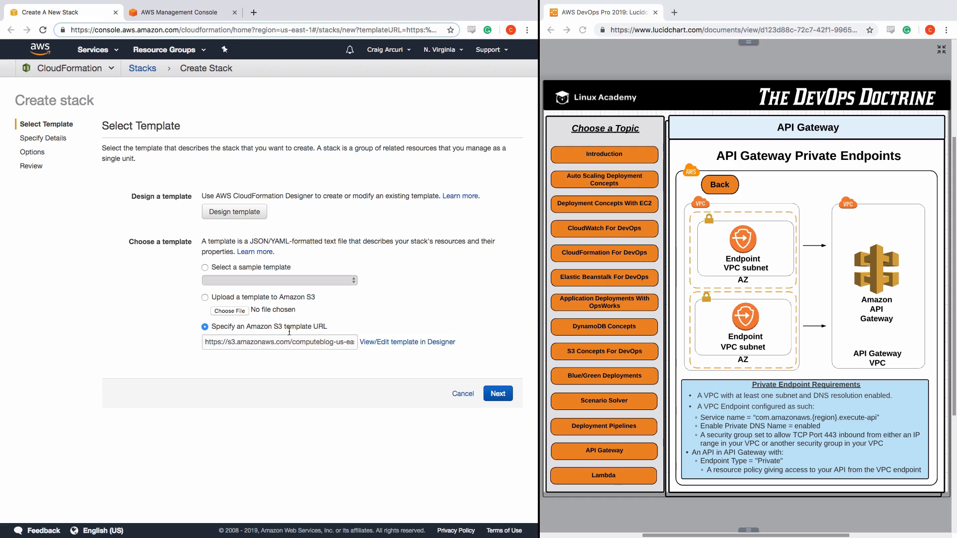
click(394, 342)
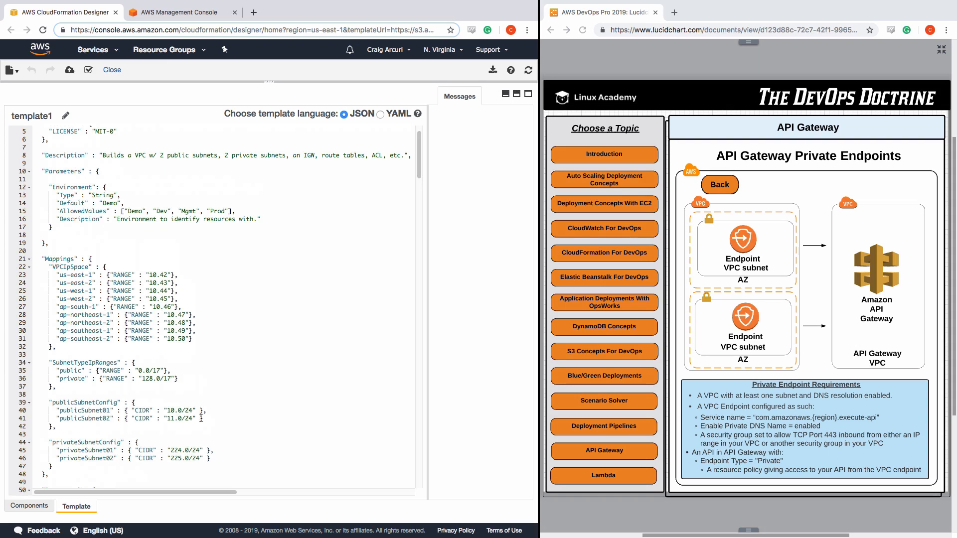
Step: Examine the template's parameters, mappings, VPC, subnet, routing, network ACL and EndpointSG resources, and its outputs
mouse_move(200, 493)
mouse_down()
mouse_move(213, 493)
mouse_move(185, 492)
mouse_up()
scroll(153, 313, down, 10)
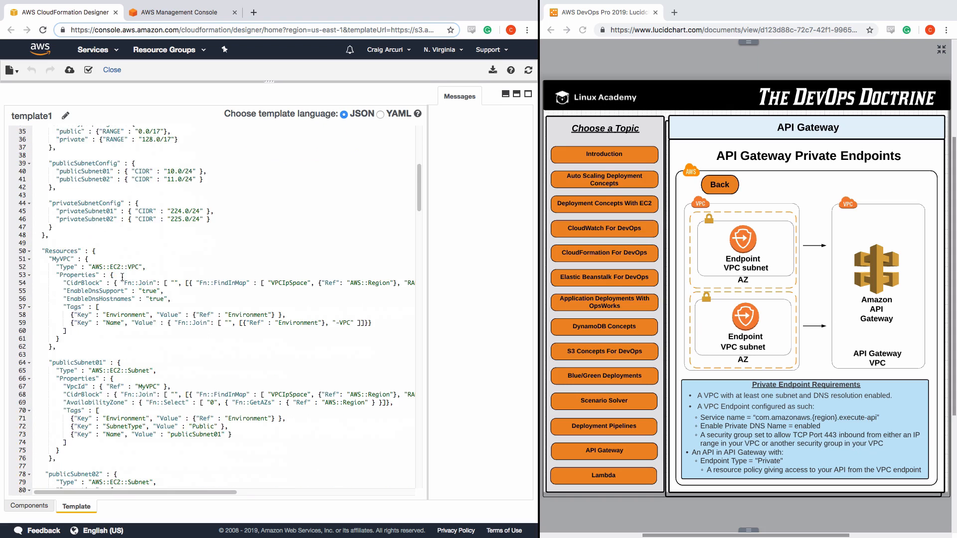
scroll(137, 307, down, 5)
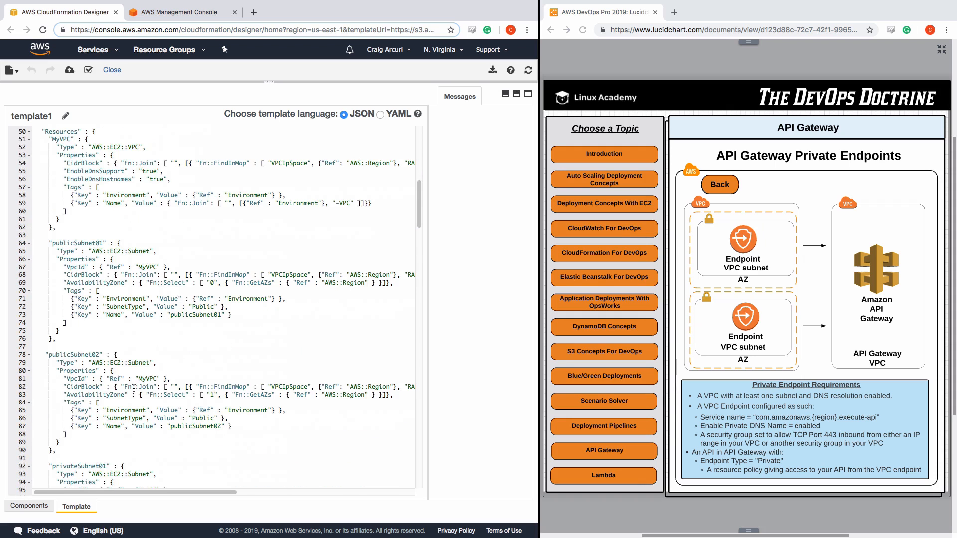
scroll(134, 388, down, 11)
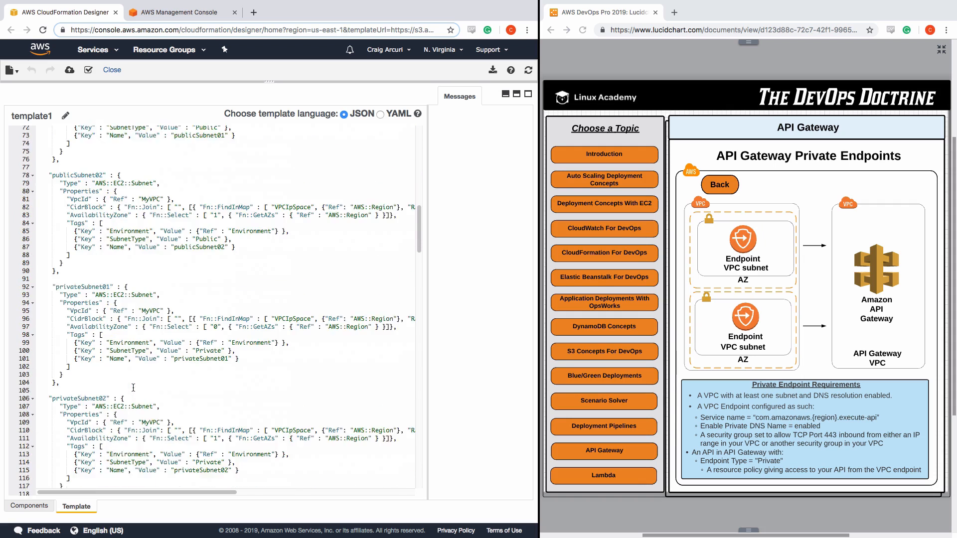
scroll(133, 388, down, 9)
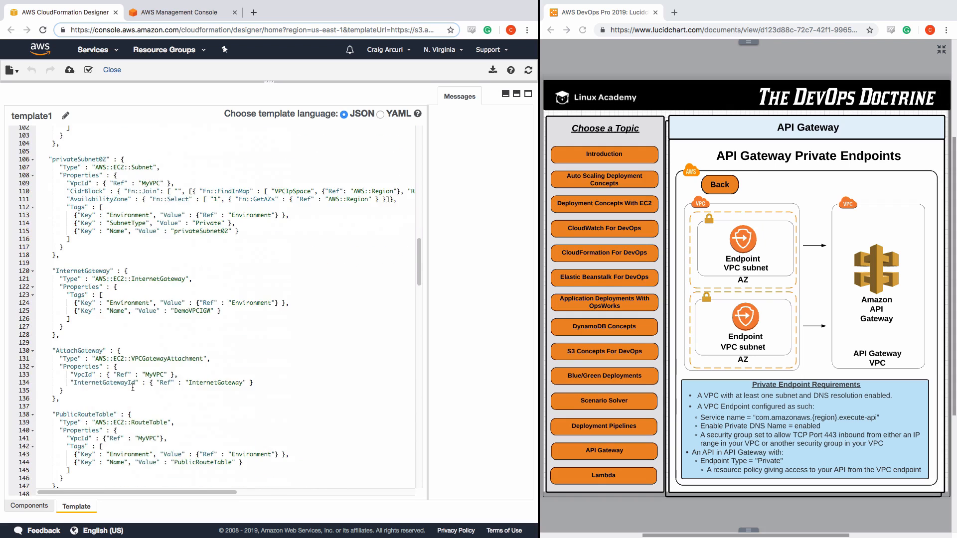
scroll(132, 387, down, 11)
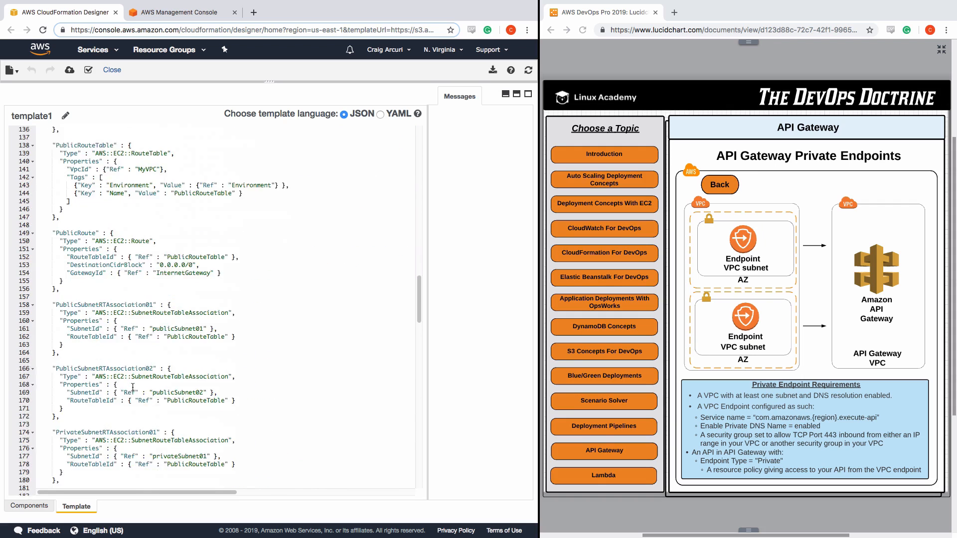
scroll(133, 387, down, 20)
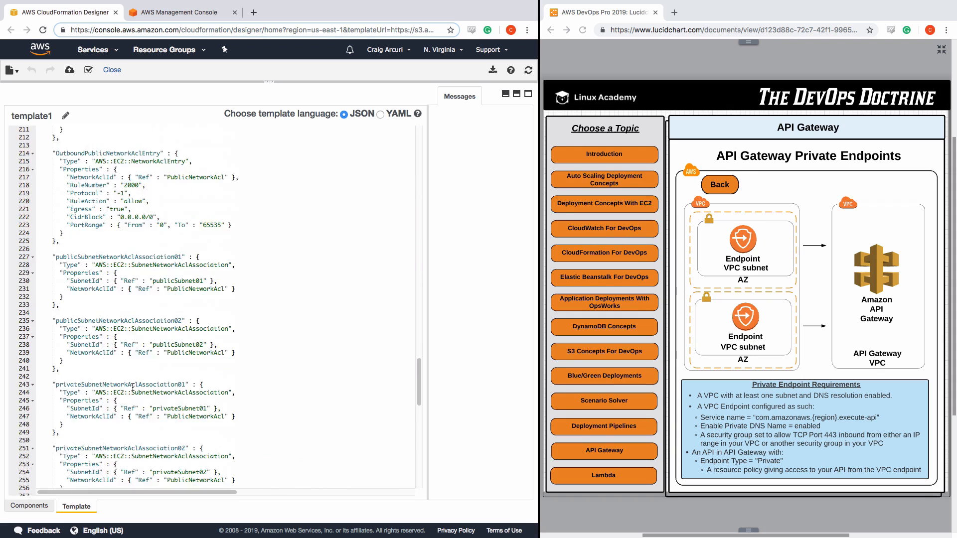
scroll(132, 387, down, 10)
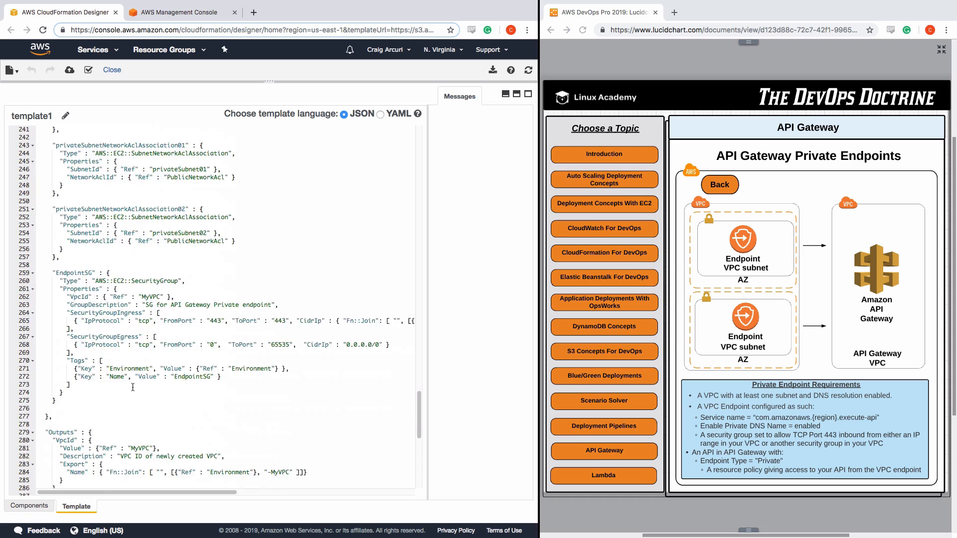
scroll(133, 387, down, 6)
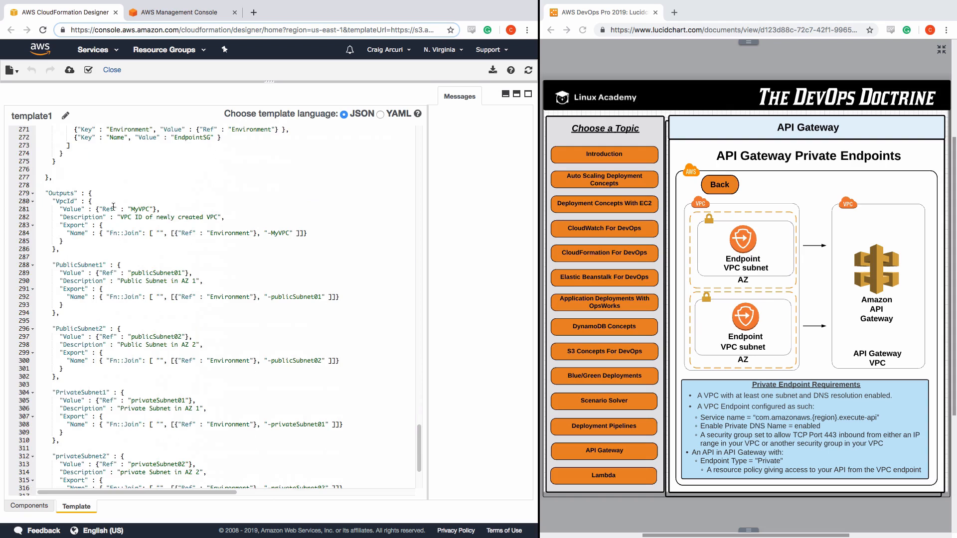
scroll(207, 290, down, 5)
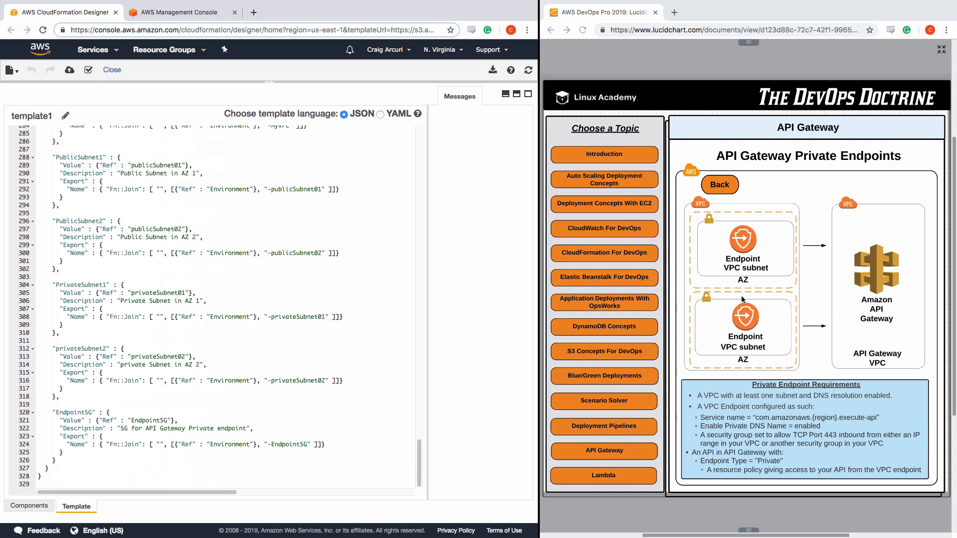
Step: Validate the template and create a stack from it named PrivateAPIDemo, with the Demo environment and default options
click(90, 72)
click(69, 71)
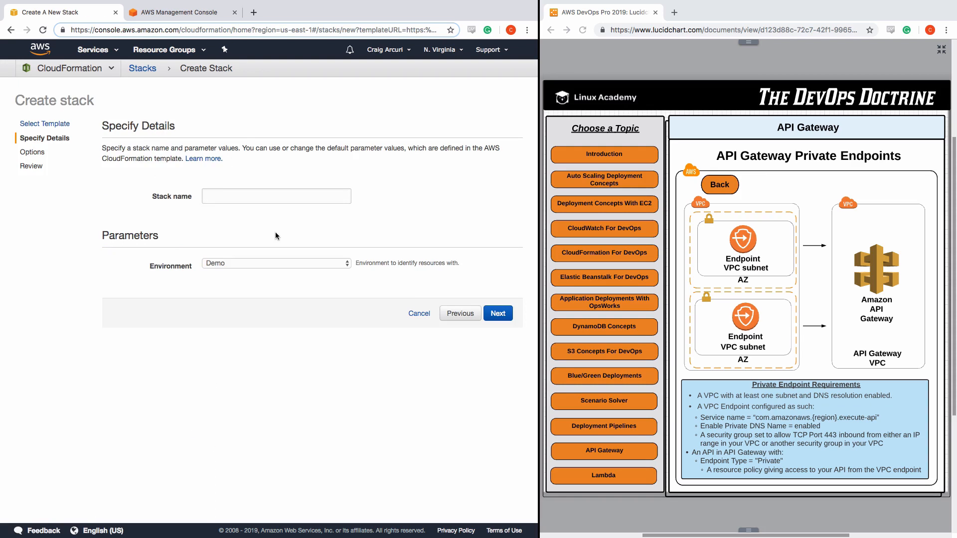
text(PrivateAPIDemo)
click(347, 264)
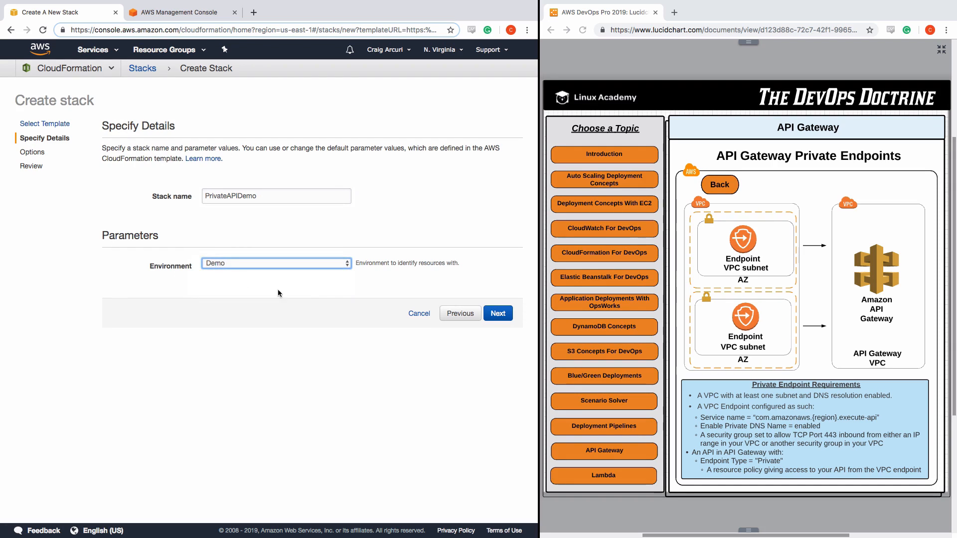
click(492, 314)
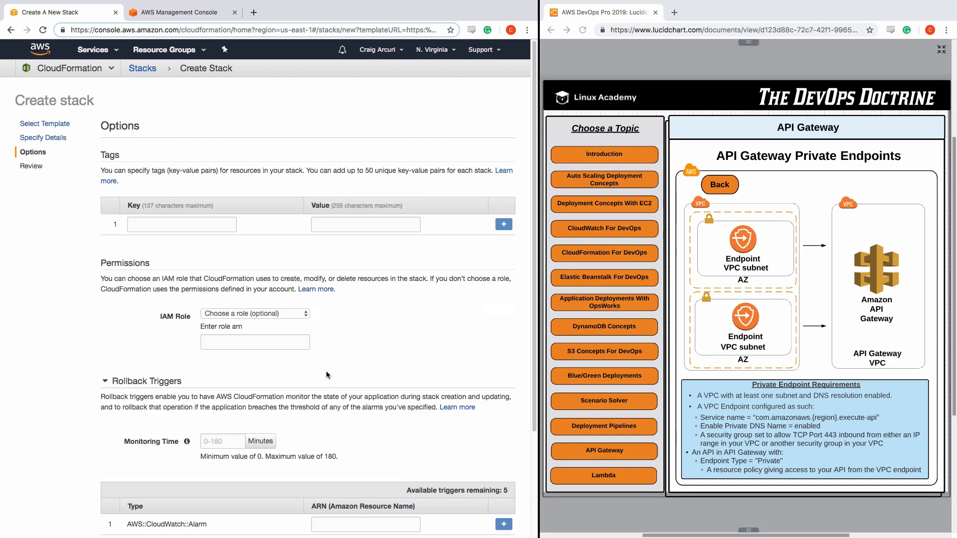
scroll(326, 371, down, 5)
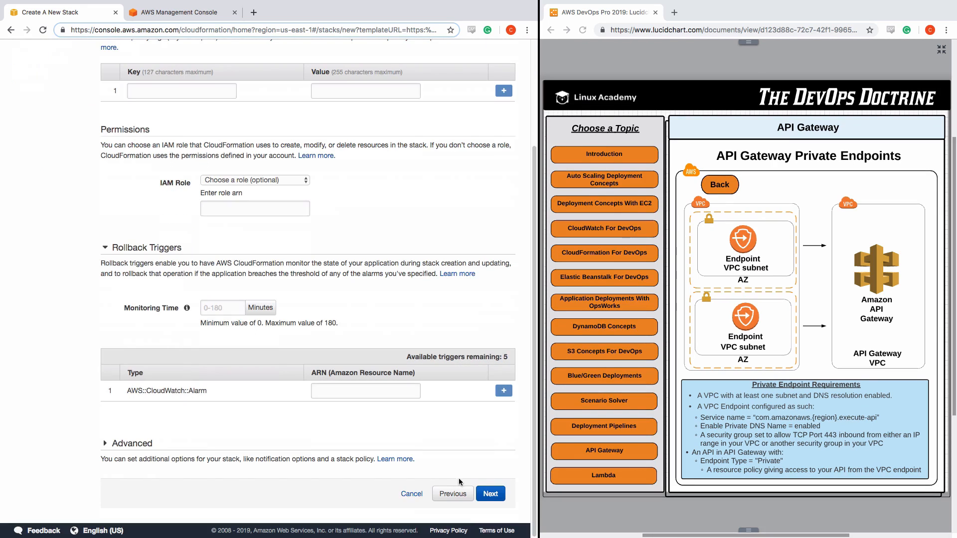
click(489, 494)
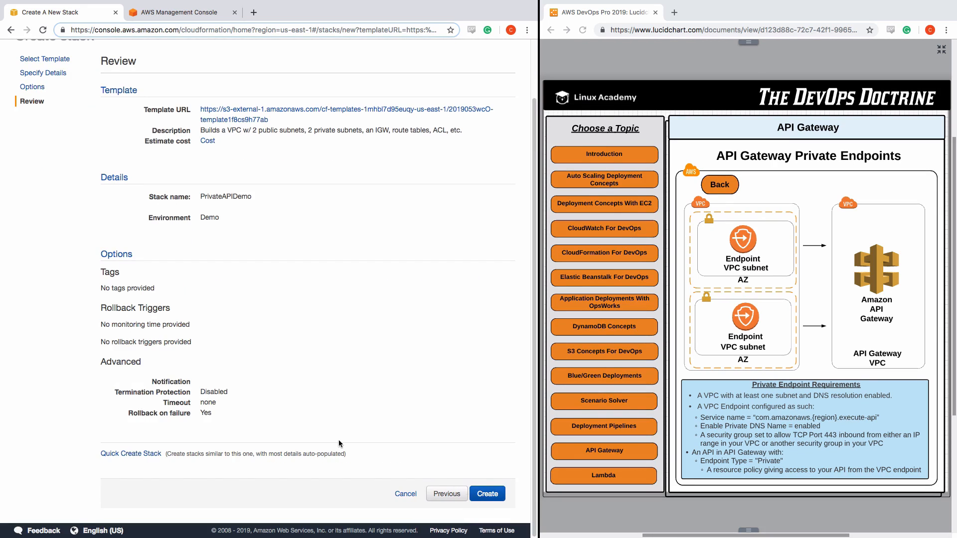
click(486, 494)
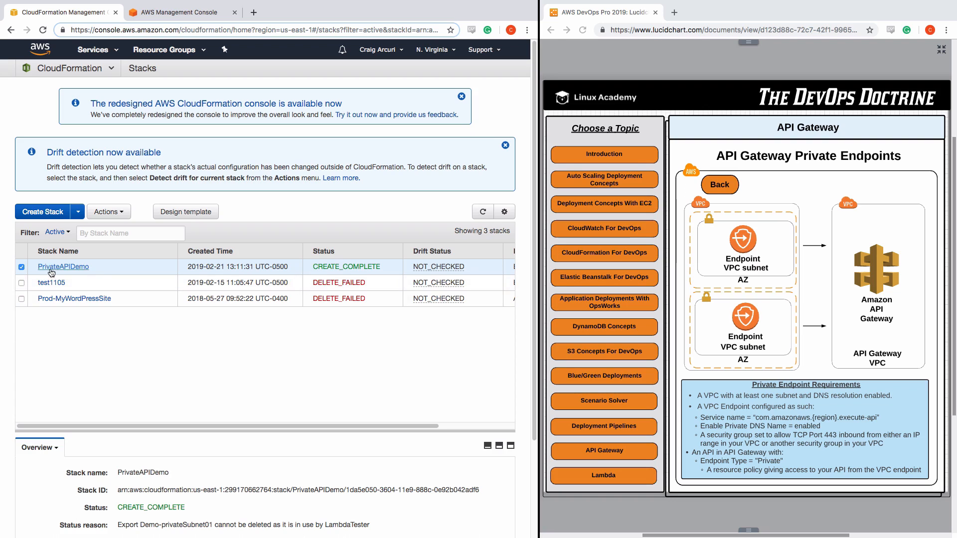
Step: Display the outputs of the PrivateAPIDemo stack and compare them with the private endpoint requirements
click(54, 449)
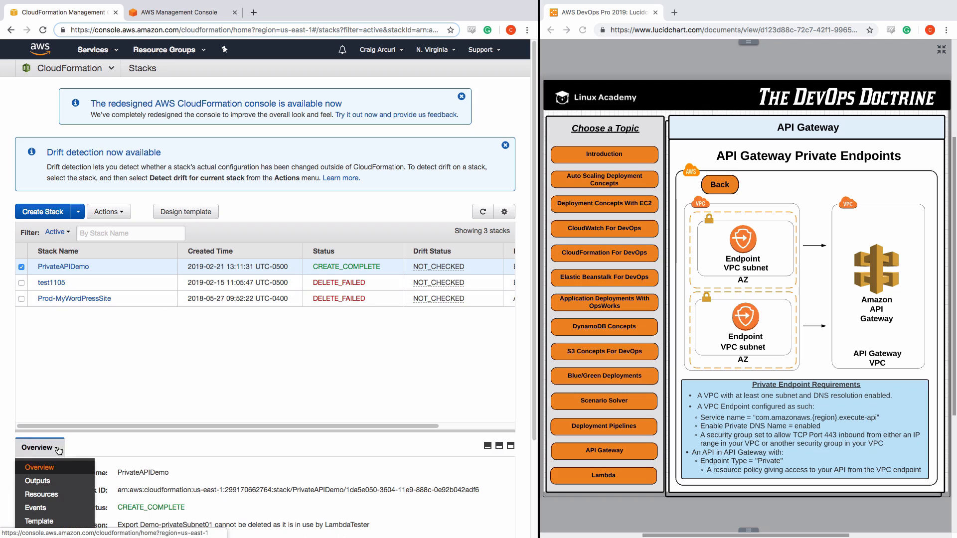
click(38, 482)
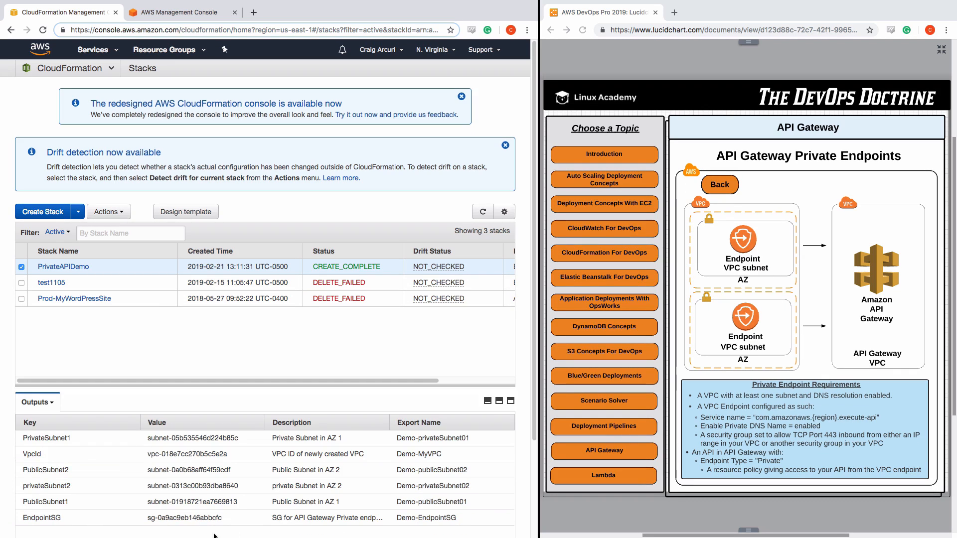
click(701, 400)
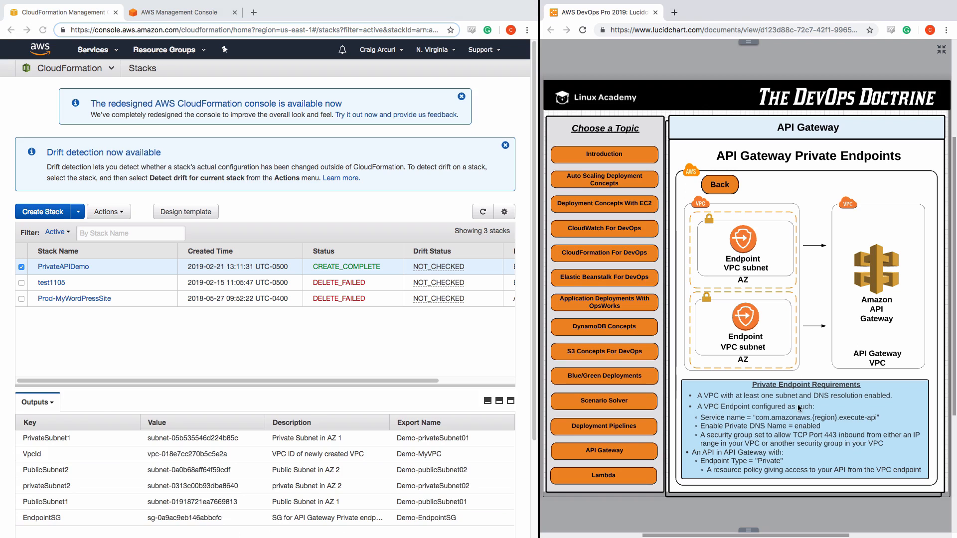
Step: Find the VPC service in the second AWS console page and open its Endpoints list
click(166, 15)
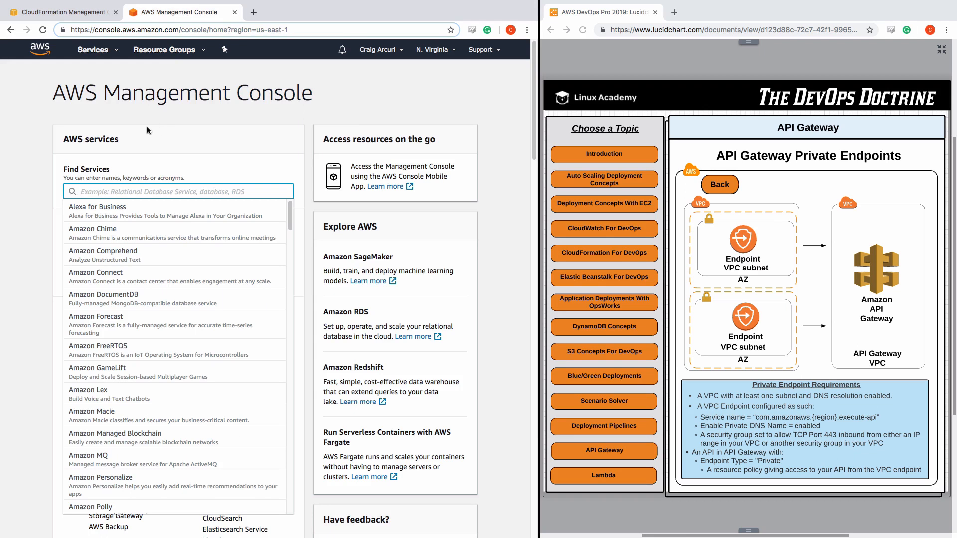
text(vpc)
click(80, 208)
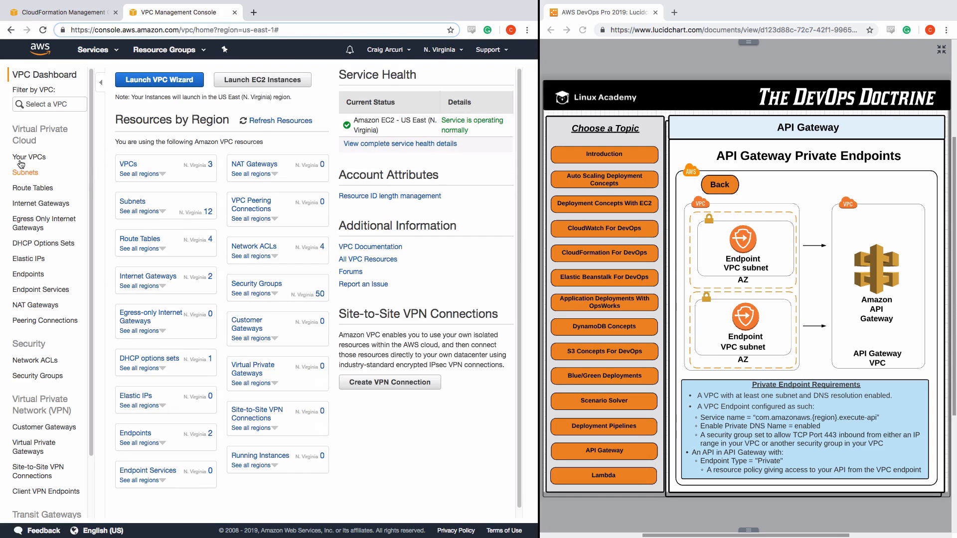
click(22, 276)
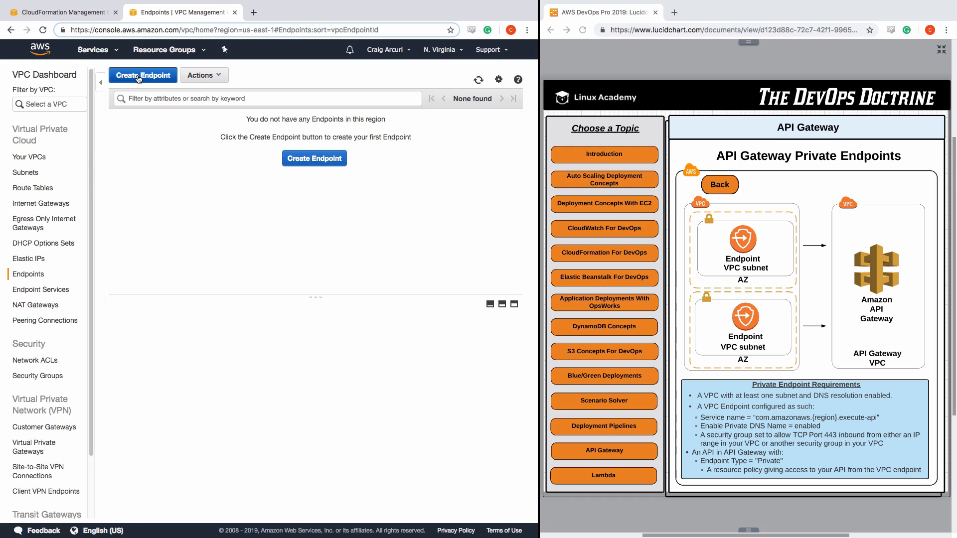
Step: Start a new VPC endpoint and select the AWS service com.amazonaws.us-east-1.execute-api
click(140, 76)
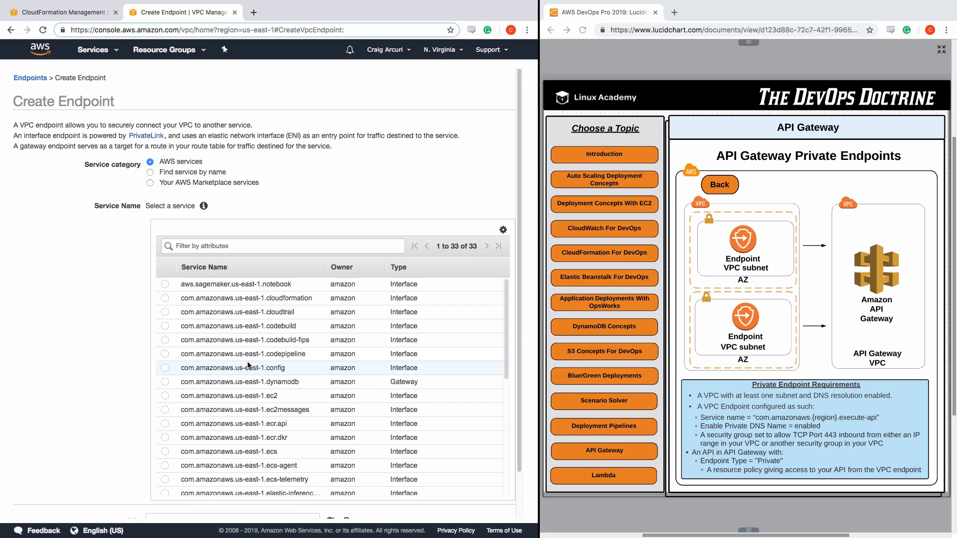
scroll(250, 369, down, 3)
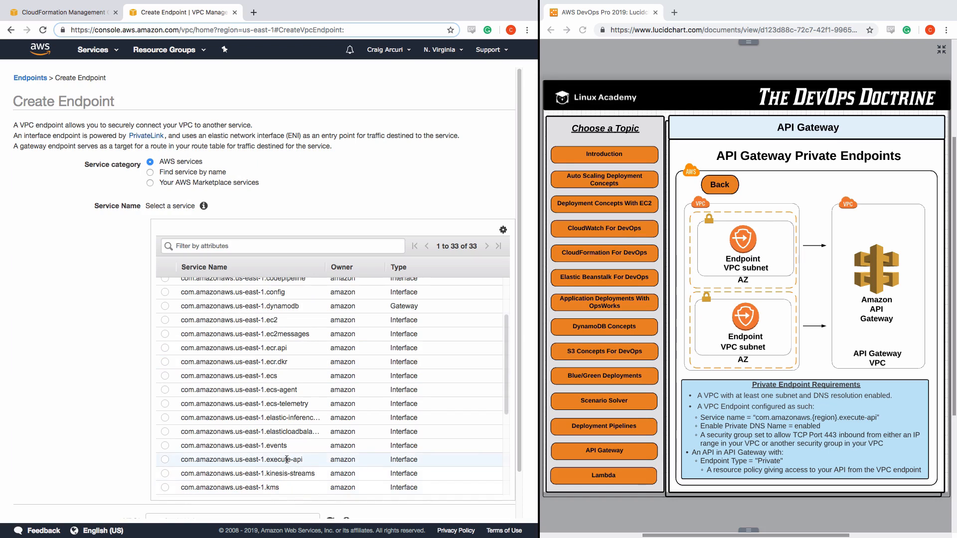
click(207, 460)
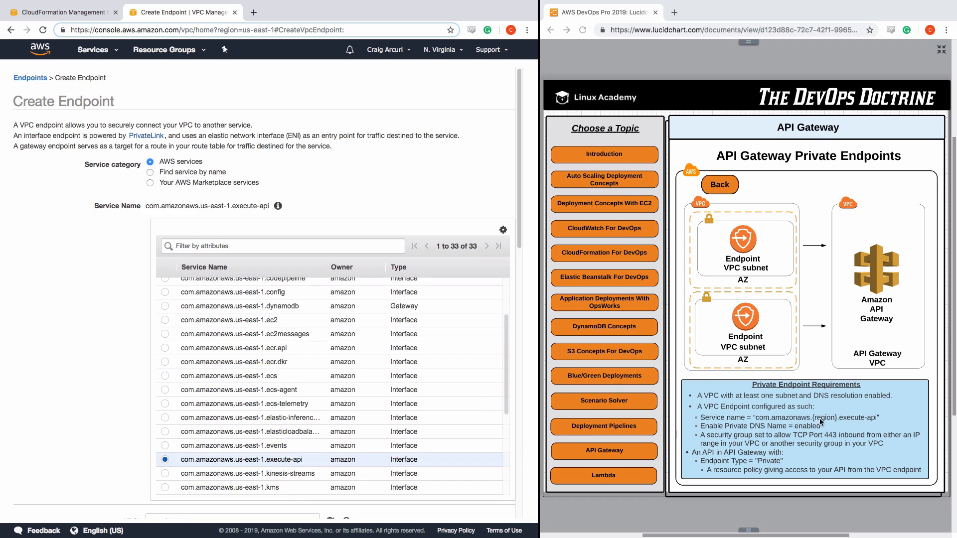
Step: Set the endpoint's VPC to vpc-018e7cc270b5c5e2a, matching the stack's VpcId output, and choose privateSubnet02 for us-east-1b
scroll(291, 477, down, 5)
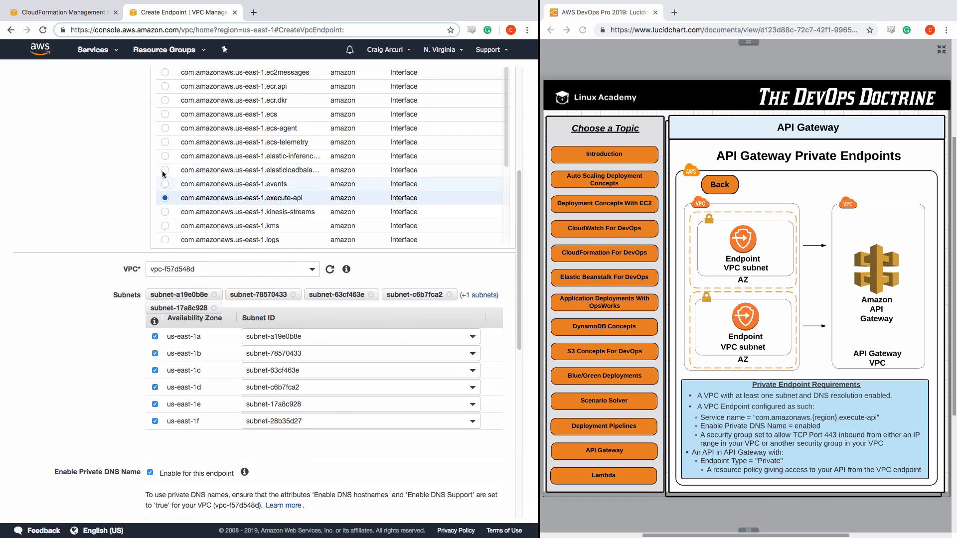
click(38, 12)
drag(228, 454, 148, 454)
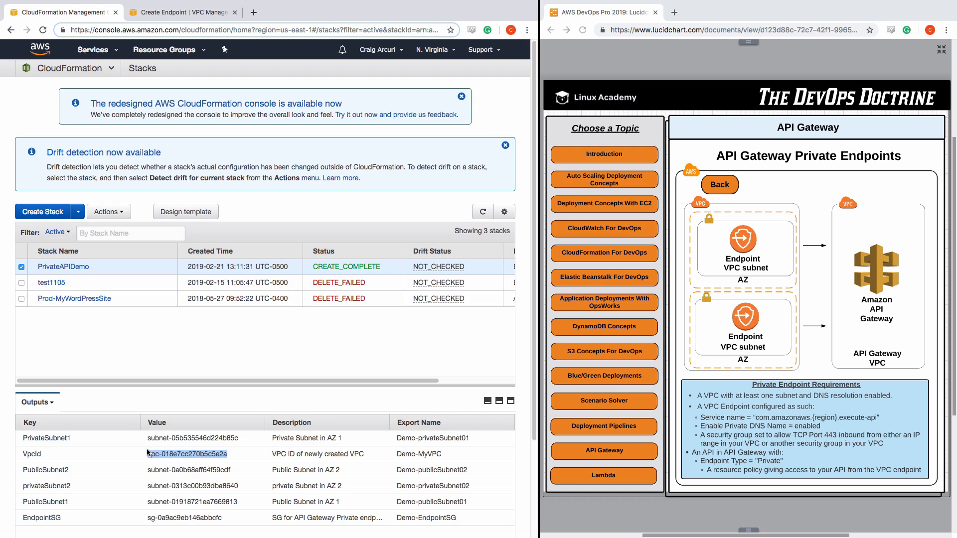
click(181, 15)
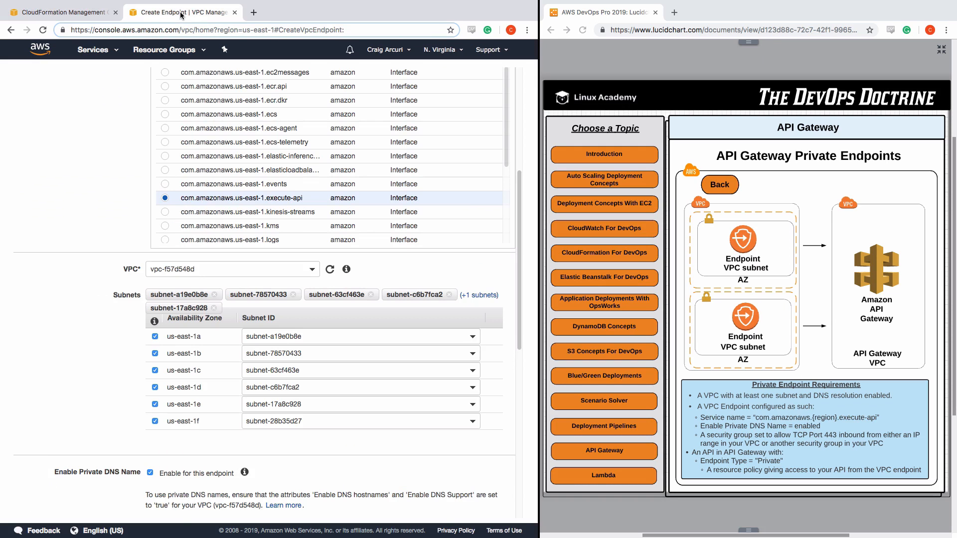
click(172, 269)
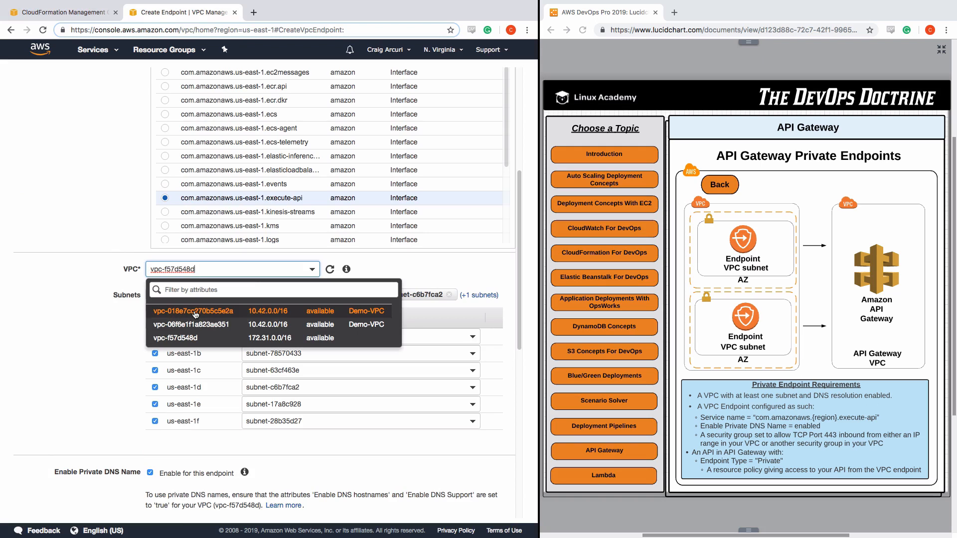
click(195, 314)
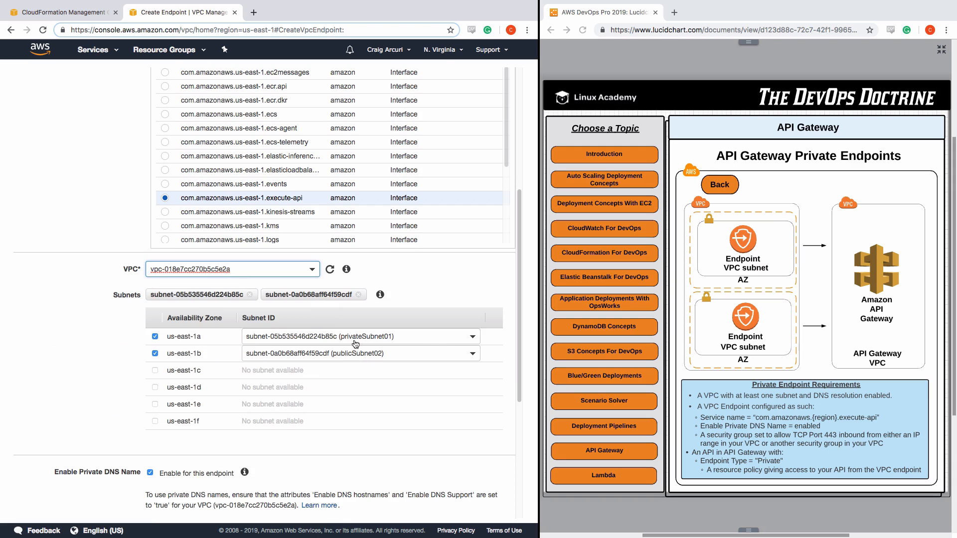
click(474, 356)
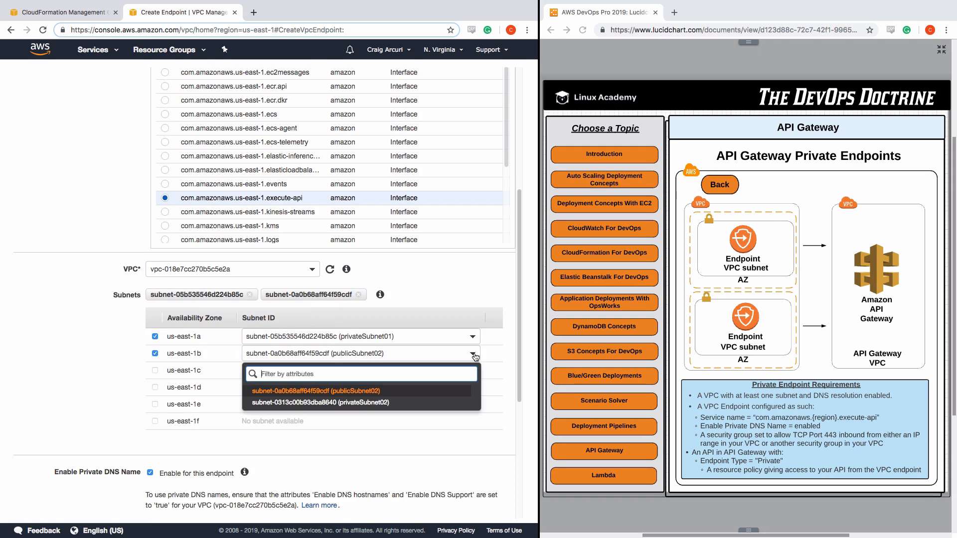
click(357, 402)
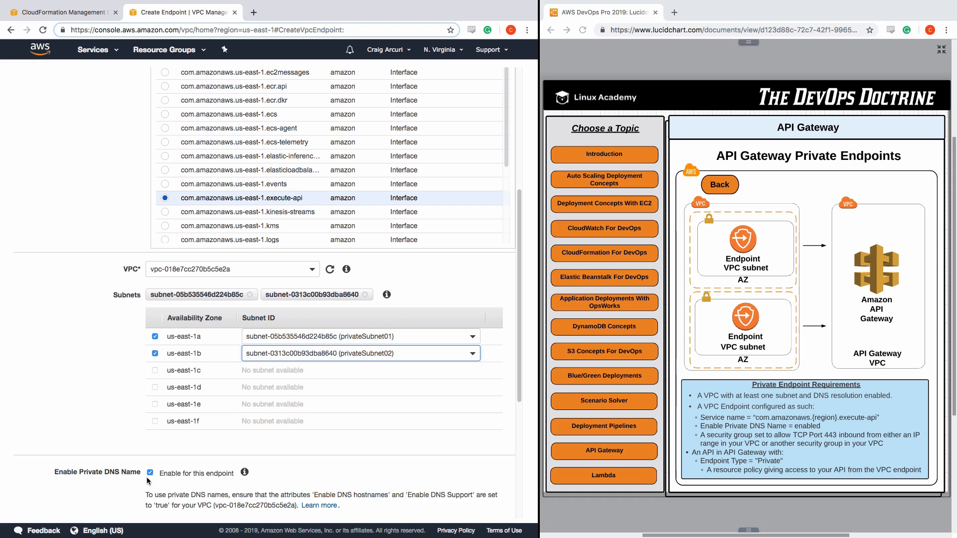
Step: Replace the endpoint's default security group with the PrivateAPIDemo endpoint group sg-0a9ac9eb146abbcfc and create the endpoint
scroll(150, 481, down, 4)
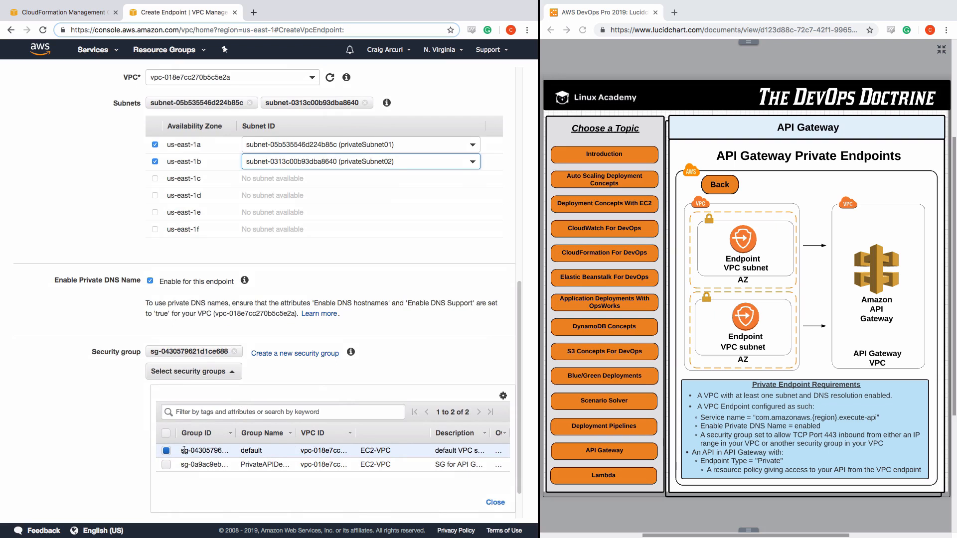
click(166, 464)
drag(295, 434, 349, 446)
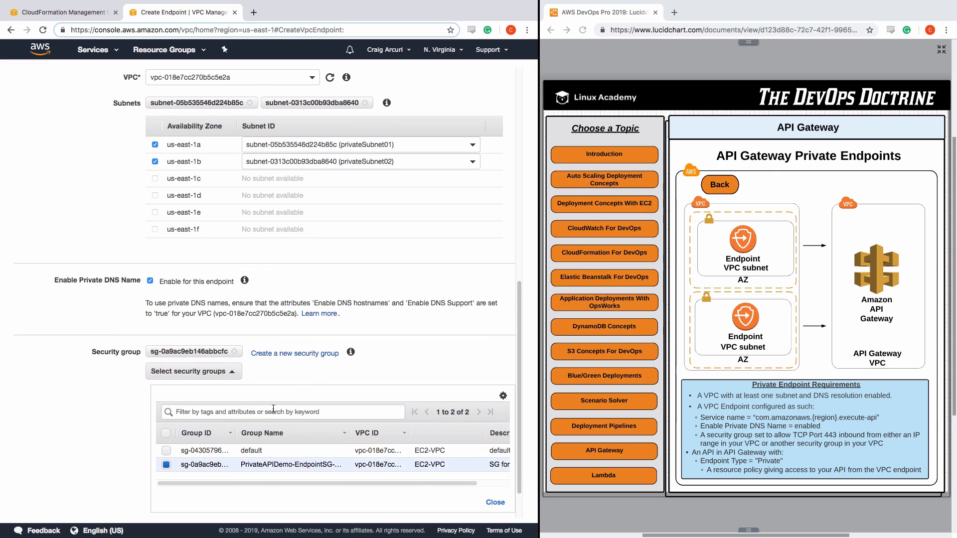
scroll(446, 504, down, 2)
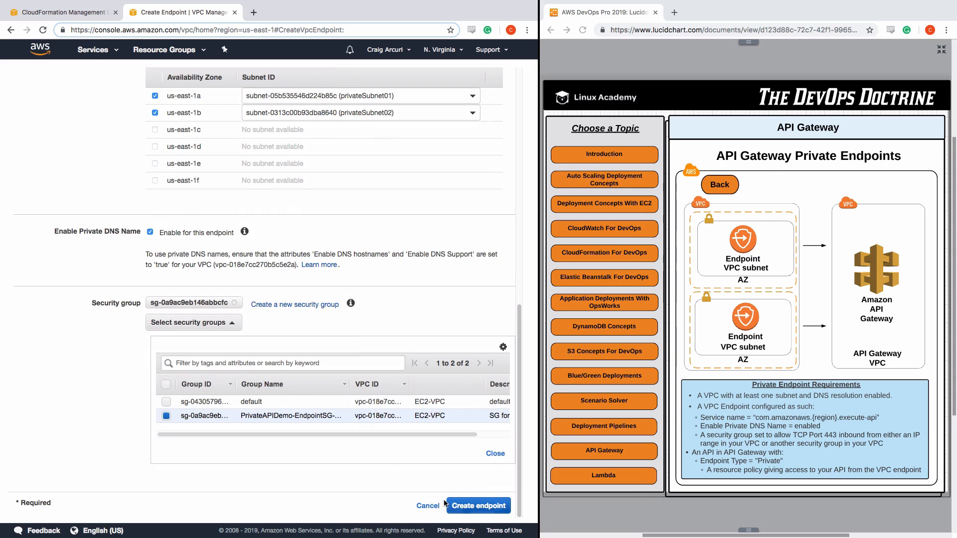
click(475, 508)
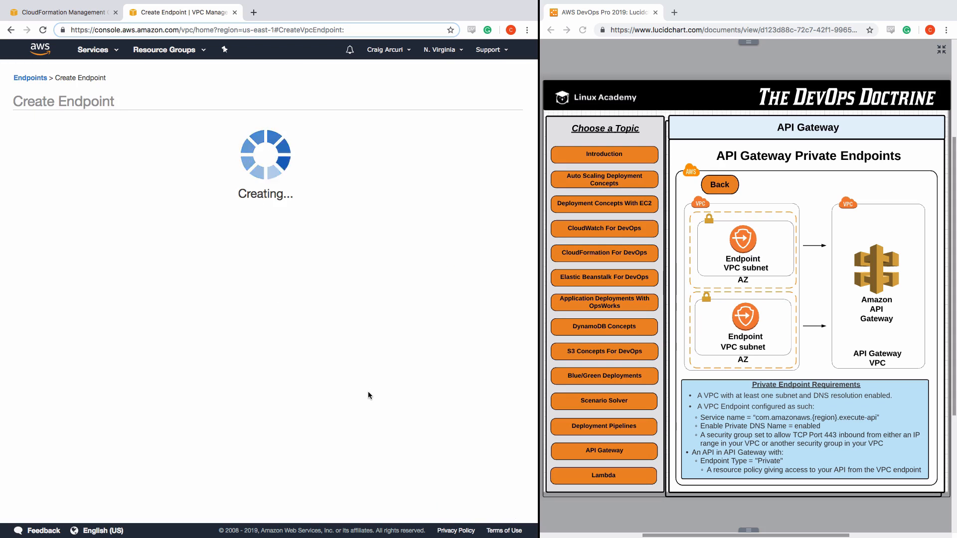
click(466, 190)
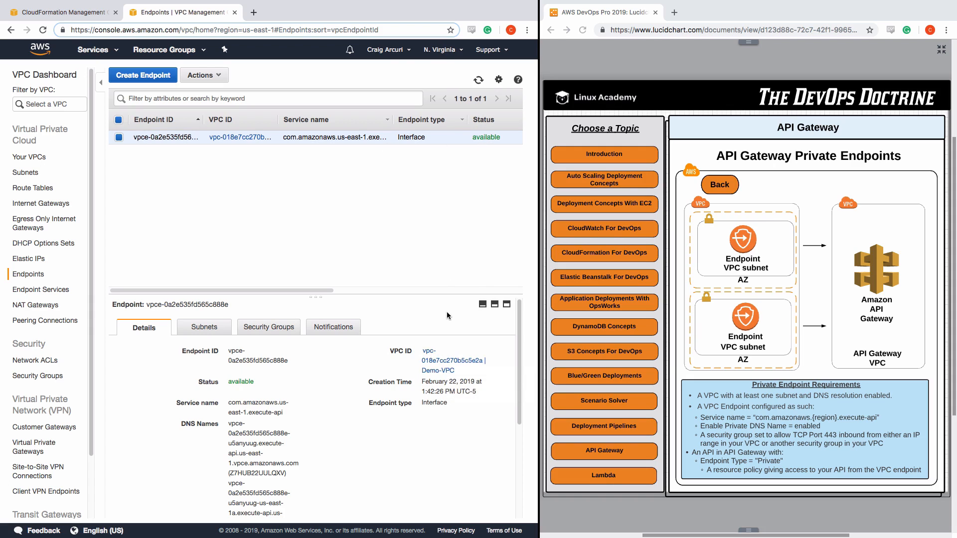
click(766, 232)
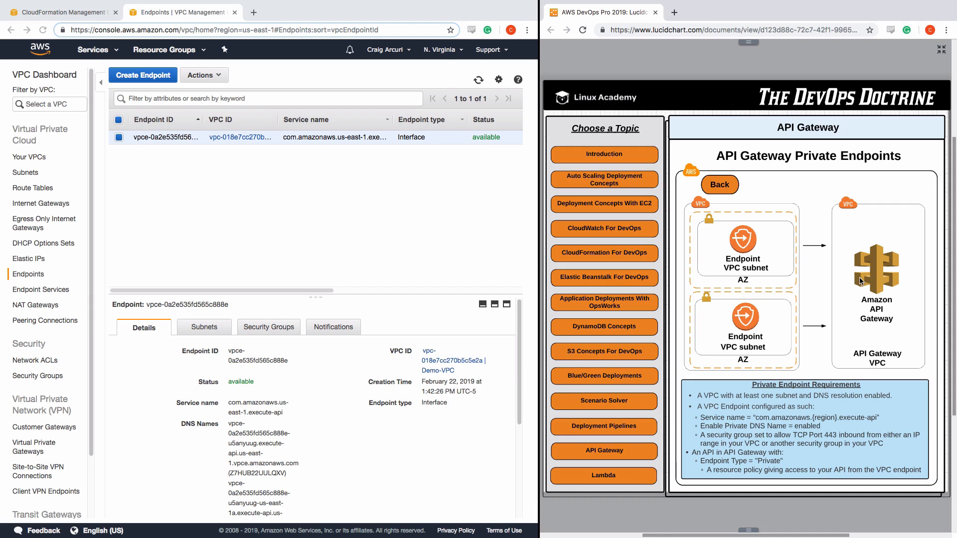
Step: Duplicate the VPC Endpoints page and open the API Gateway service in the copy
right_click(205, 15)
click(224, 40)
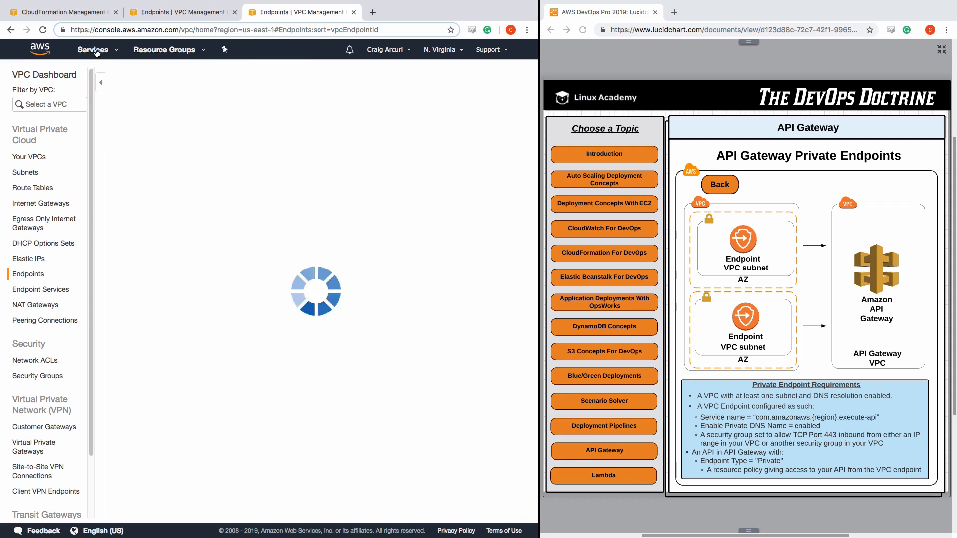
click(93, 50)
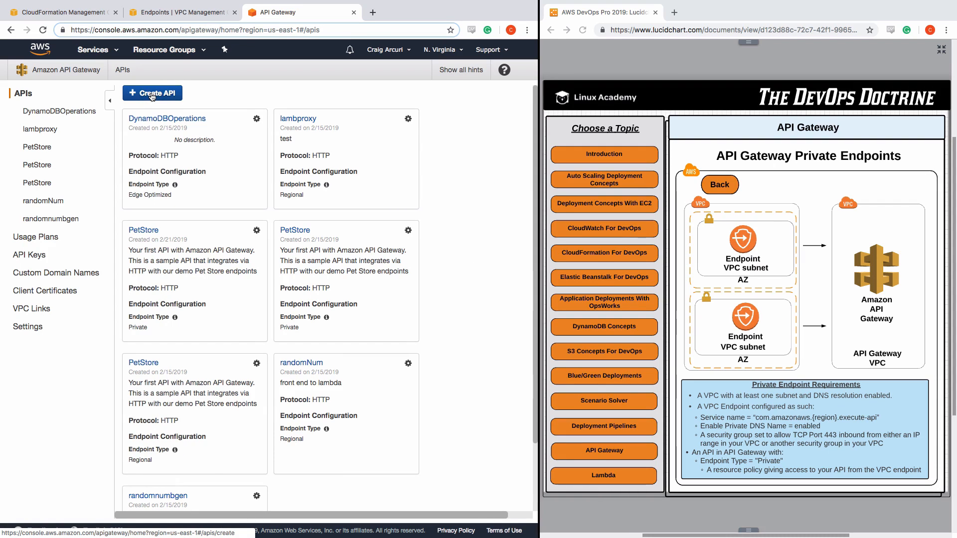
Step: Create a REST API by importing the PetStore example API with the endpoint type set to Private
click(152, 95)
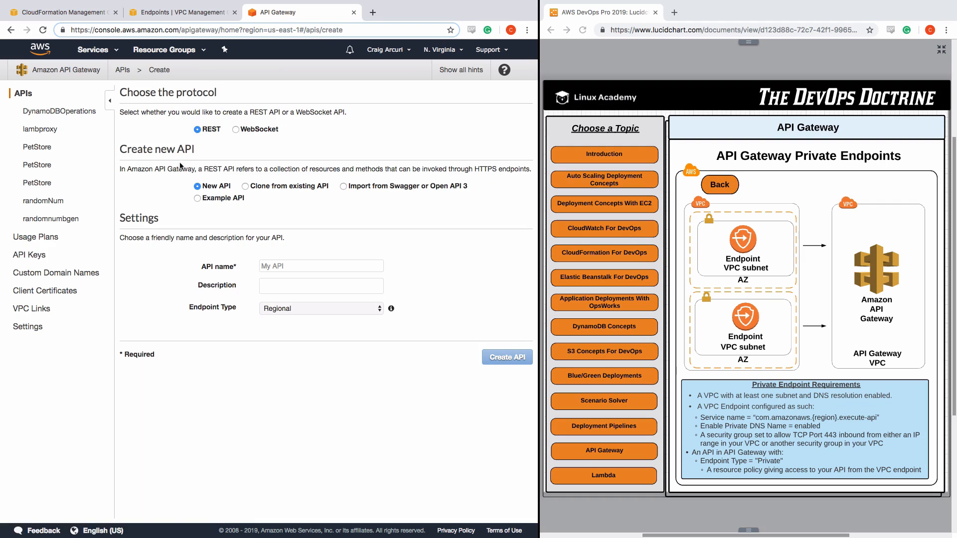
click(197, 198)
scroll(457, 329, down, 1)
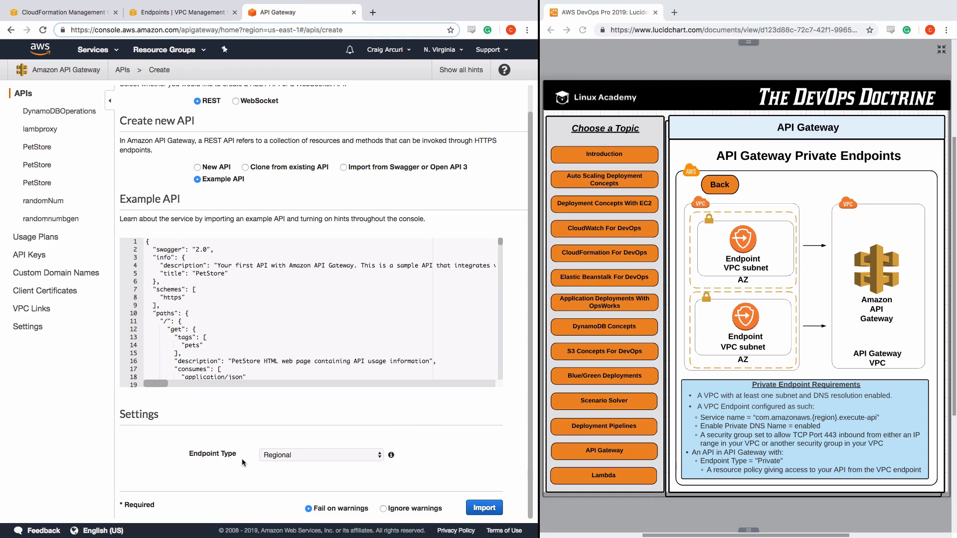
click(379, 460)
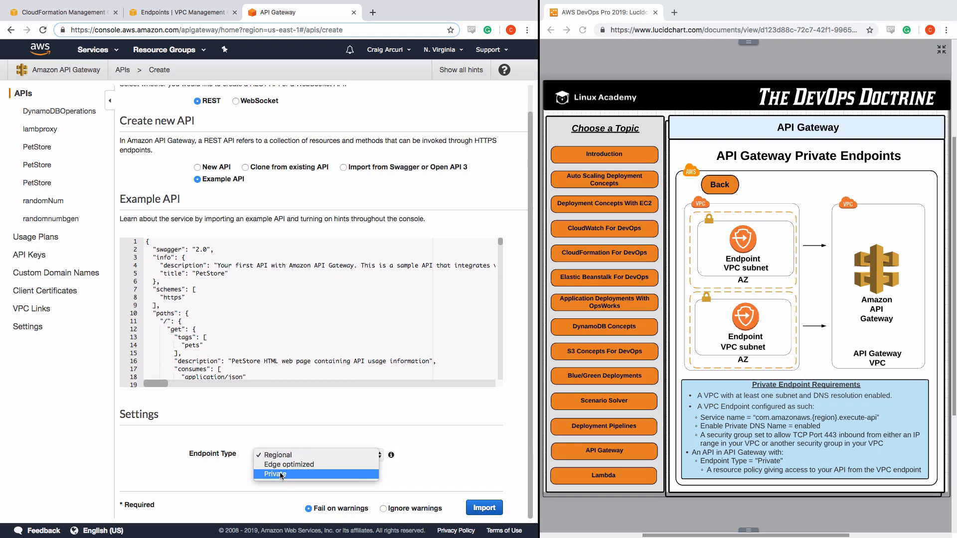
click(281, 475)
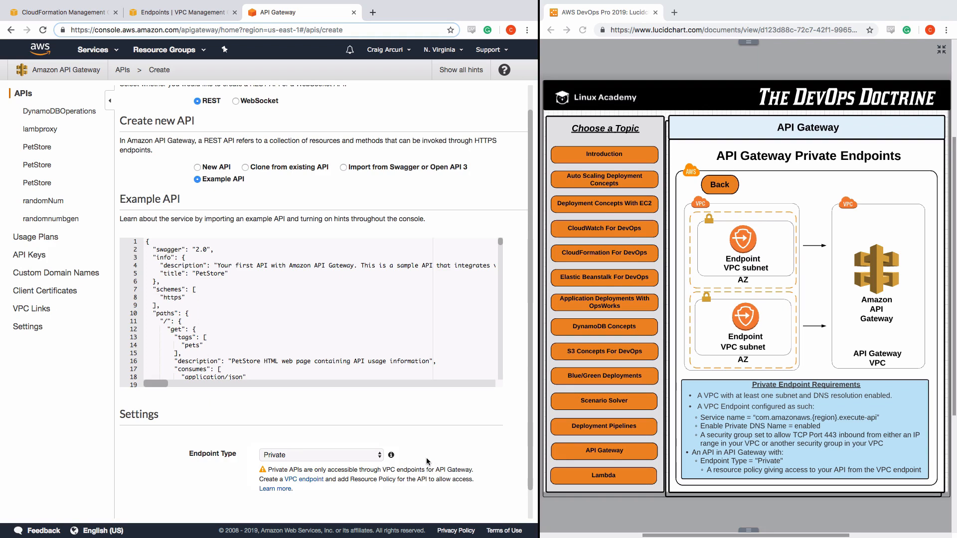
scroll(427, 461, down, 3)
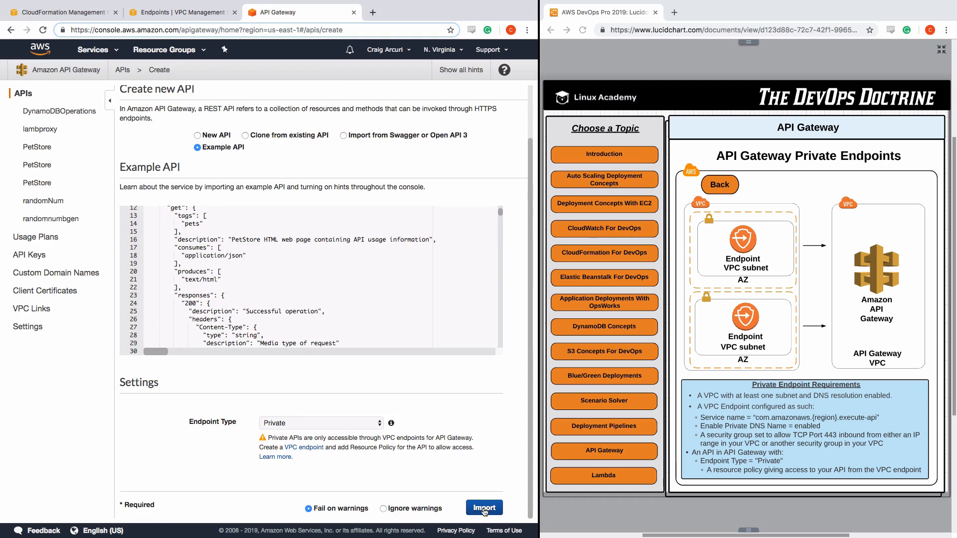
click(483, 508)
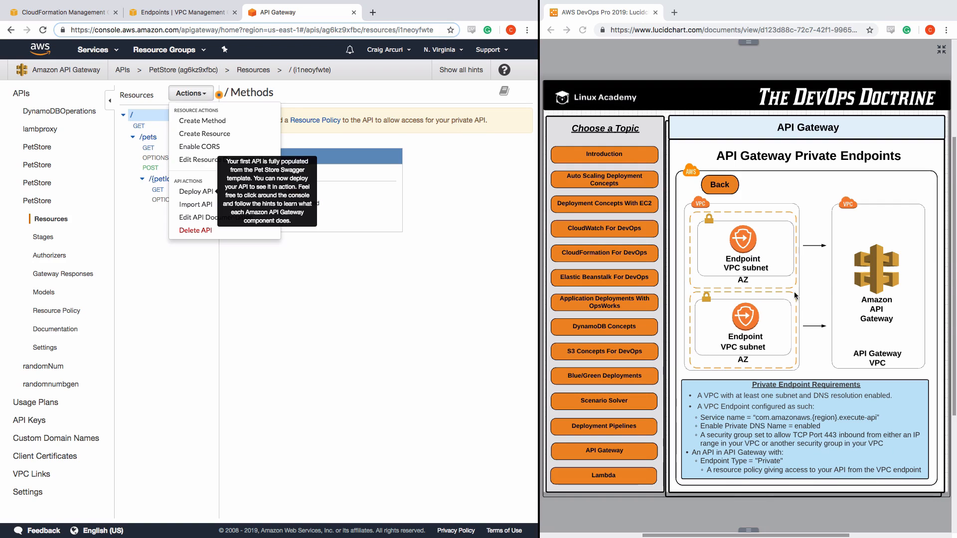
Step: Insert the Source VPC Whitelist example into the new PetStore API's resource policy and delete its Deny statement
click(52, 312)
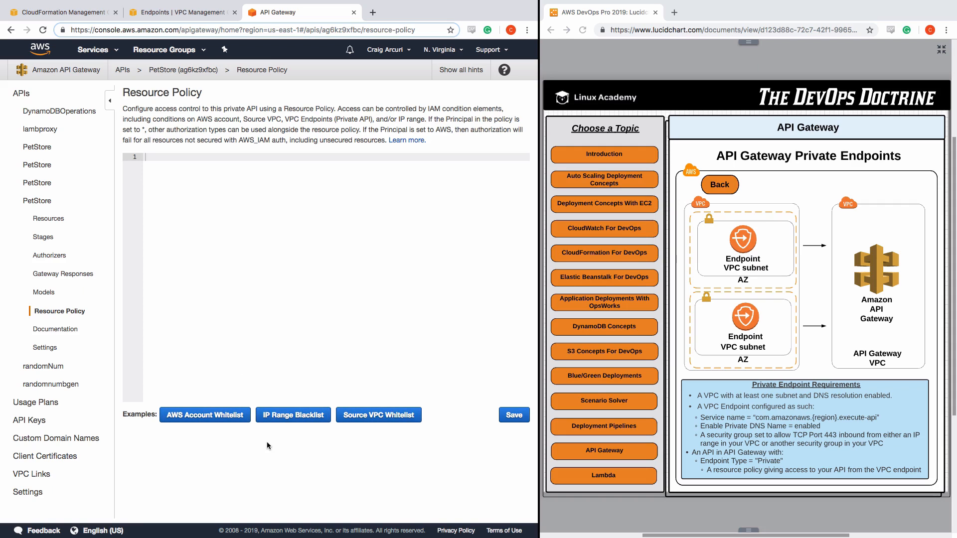
click(372, 419)
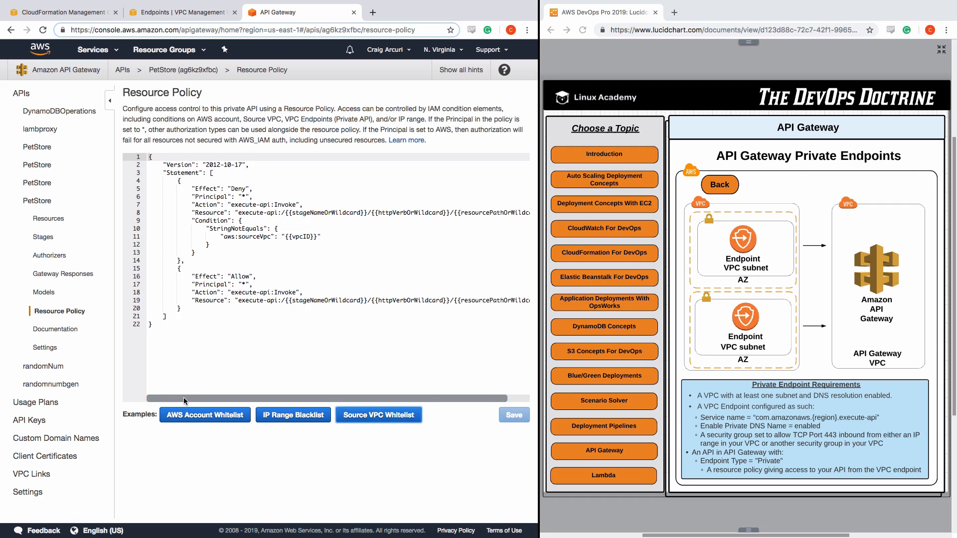
drag(184, 397, 198, 223)
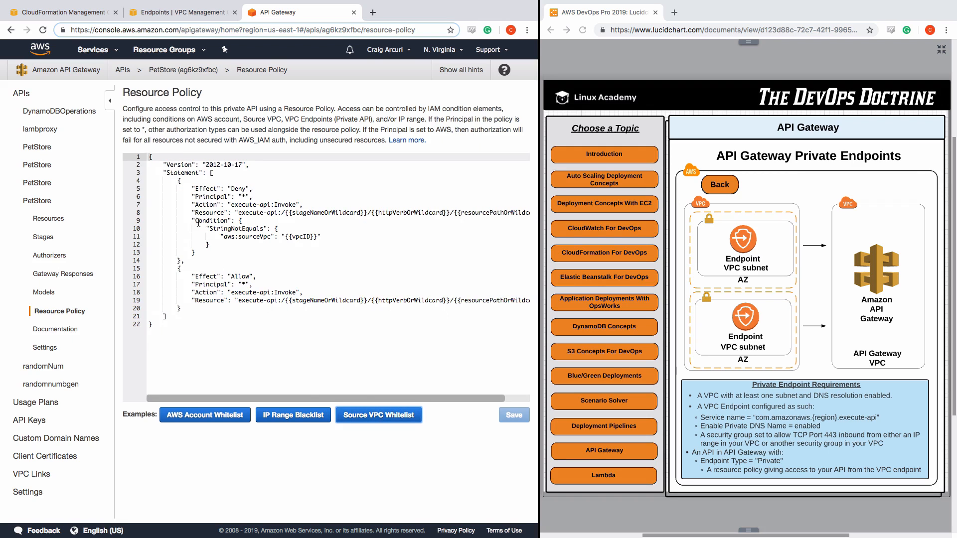
drag(175, 180, 212, 260)
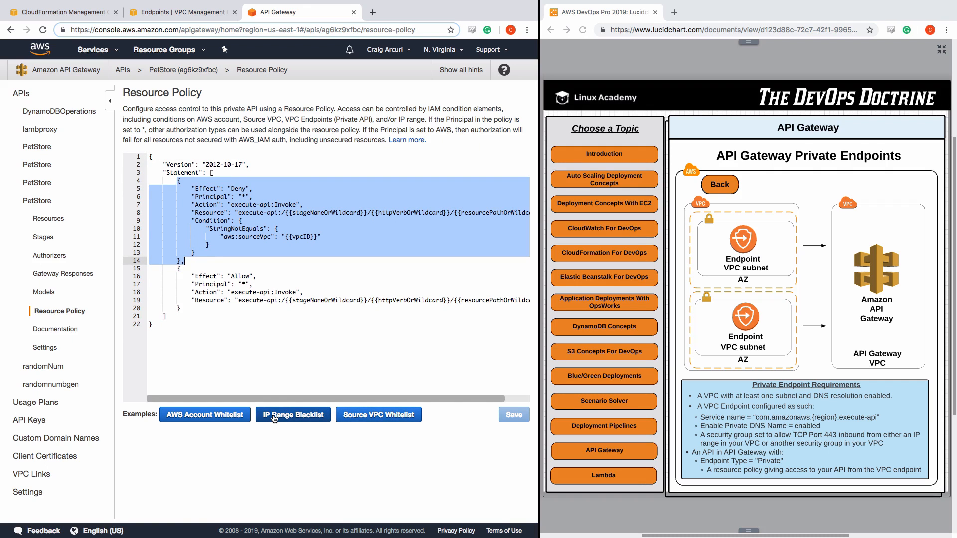
key(Delete)
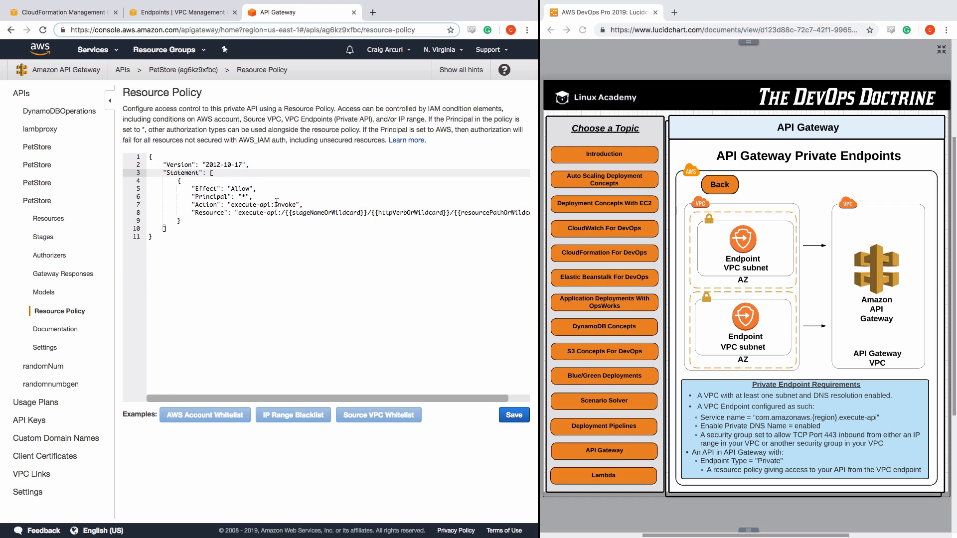
Step: Set the Allow statement's Resource to arn:aws:execute-api:us-east-1 followed by the AWS account ID and ag6kz9xfbc/*
scroll(269, 209, right, 2)
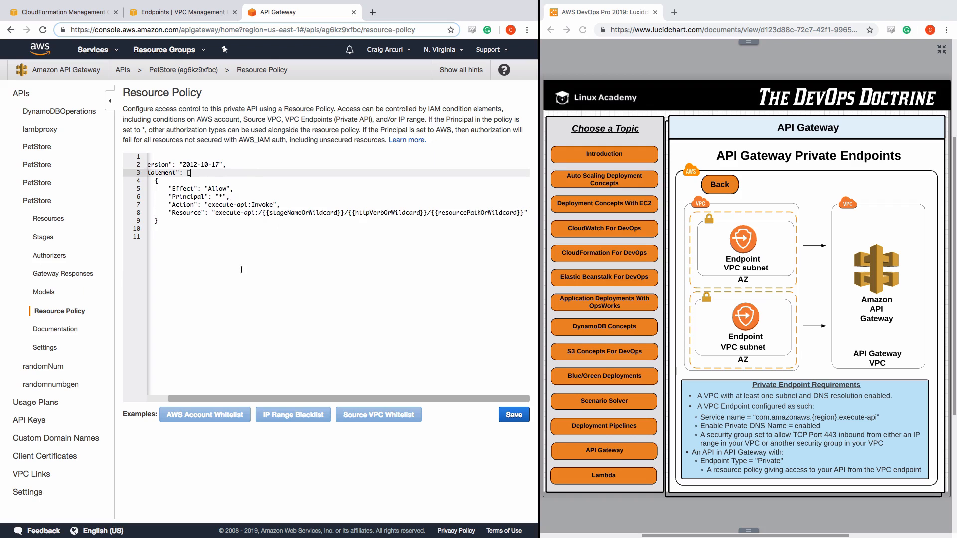
click(215, 213)
text(arn:aws:)
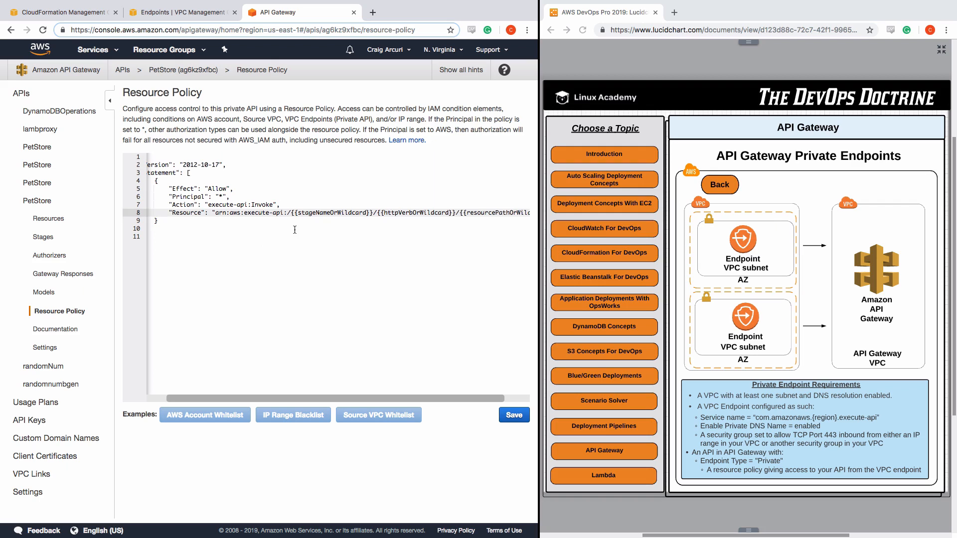
drag(288, 214, 519, 215)
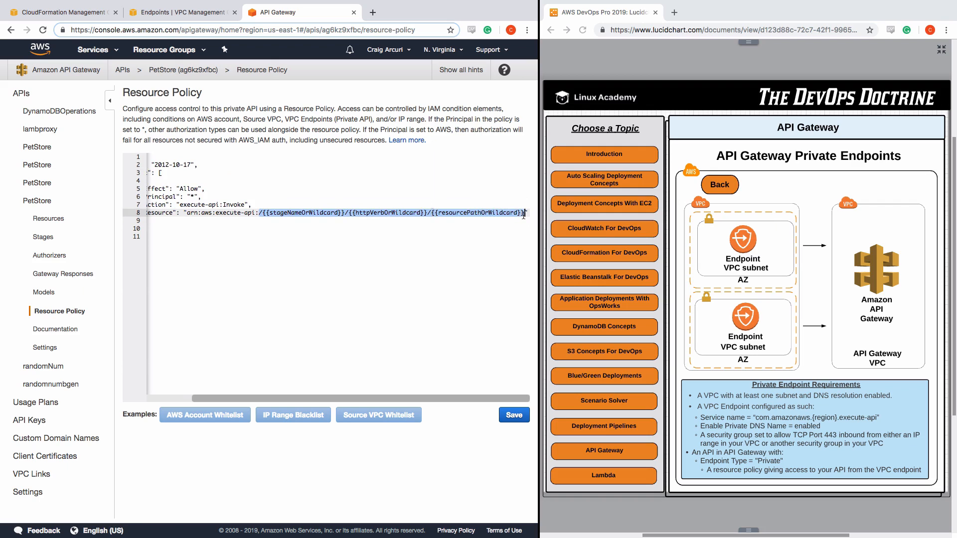
key(BackSpace)
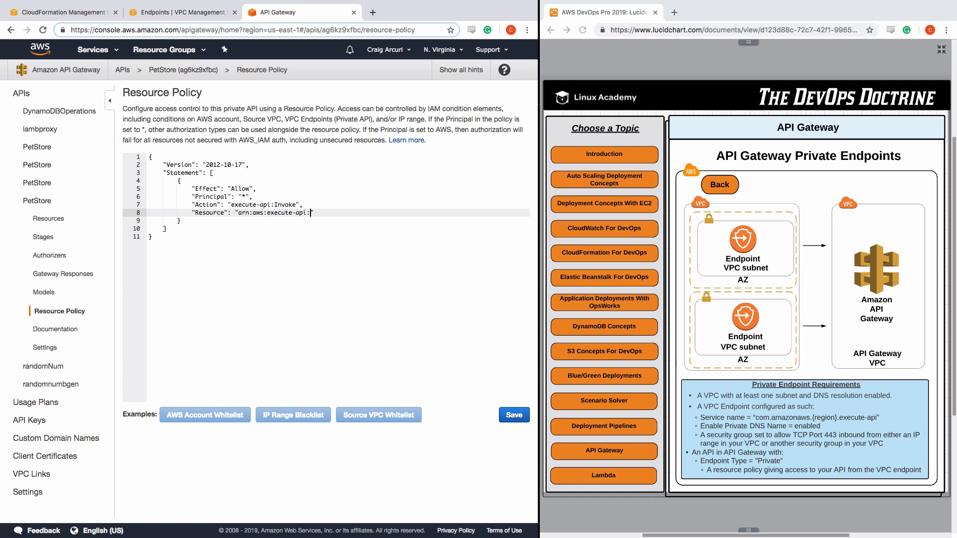
text(us-east-1:)
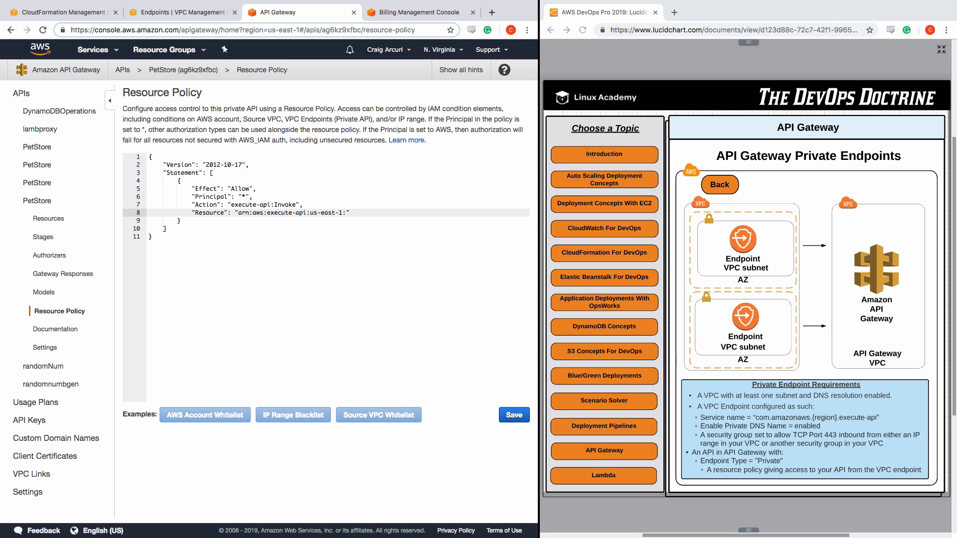
key(super+v)
text(ag6kz9xfbc)
Step: Add a StringEquals condition matching aws:sourceVpce to vpce-0a2e535fd565c888e and save the resource policy
text("Condition": {     "StringEquals": {         "aws:sourceVpce": "vpce-0a2e535fd565c888e"         }     })
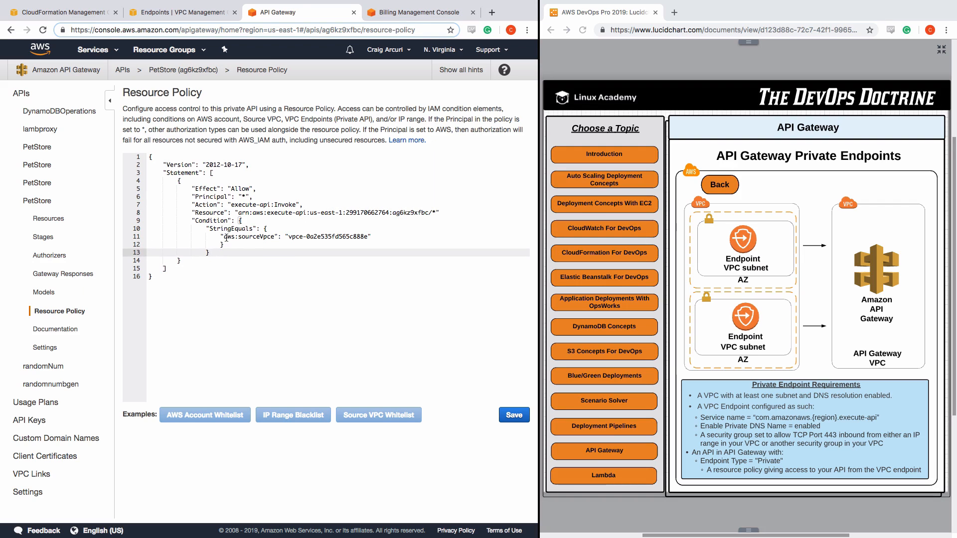
drag(289, 237, 368, 238)
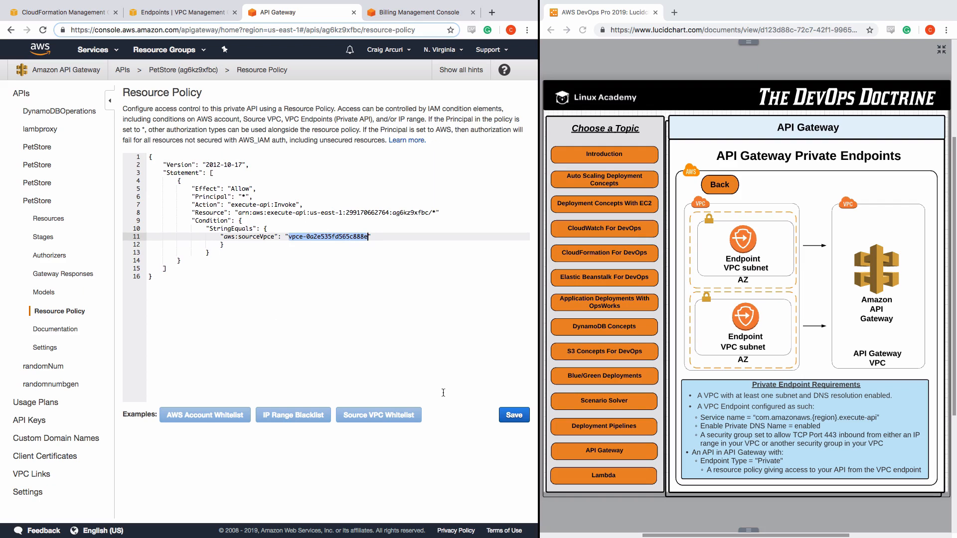
click(513, 416)
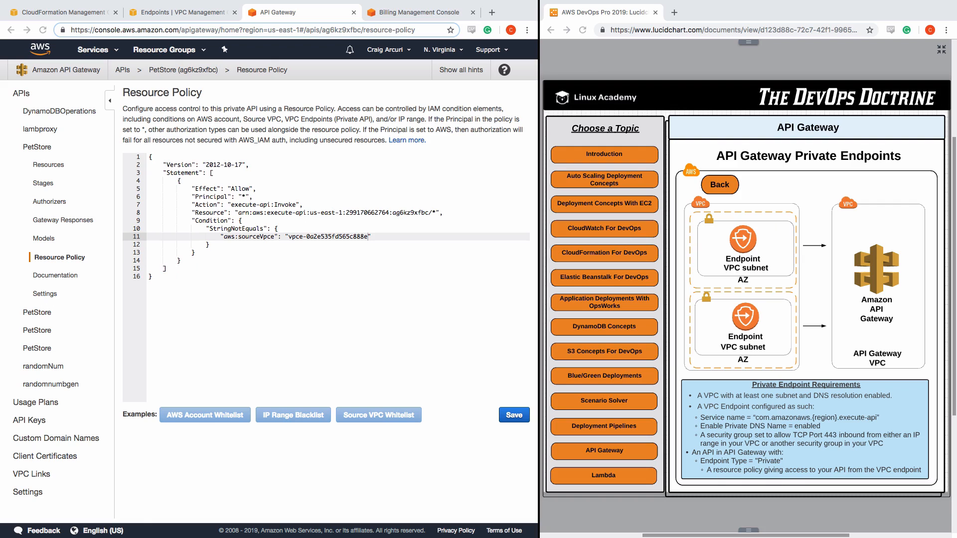
Step: Open a new template in the CloudFormation Designer and replace its code with the copied Lambda private API test template
click(716, 242)
click(38, 14)
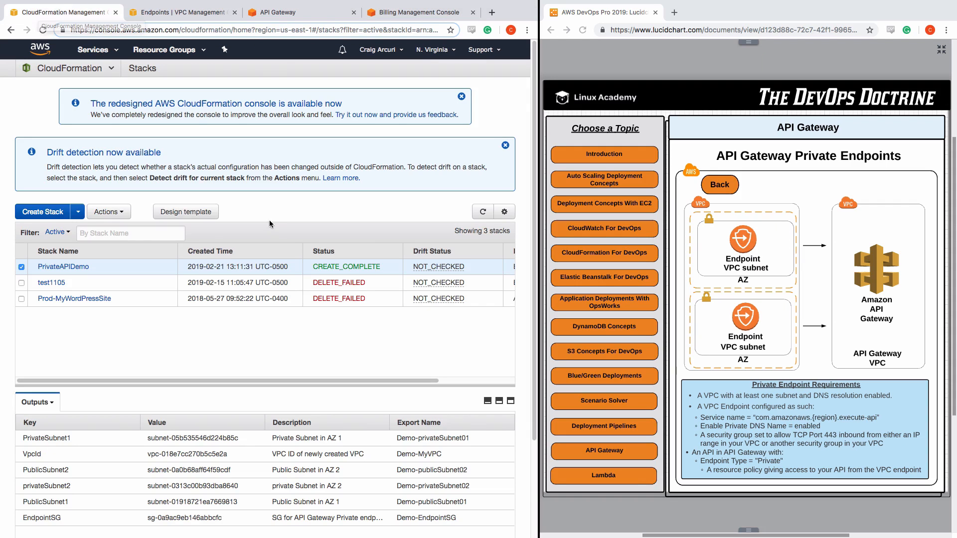
click(179, 212)
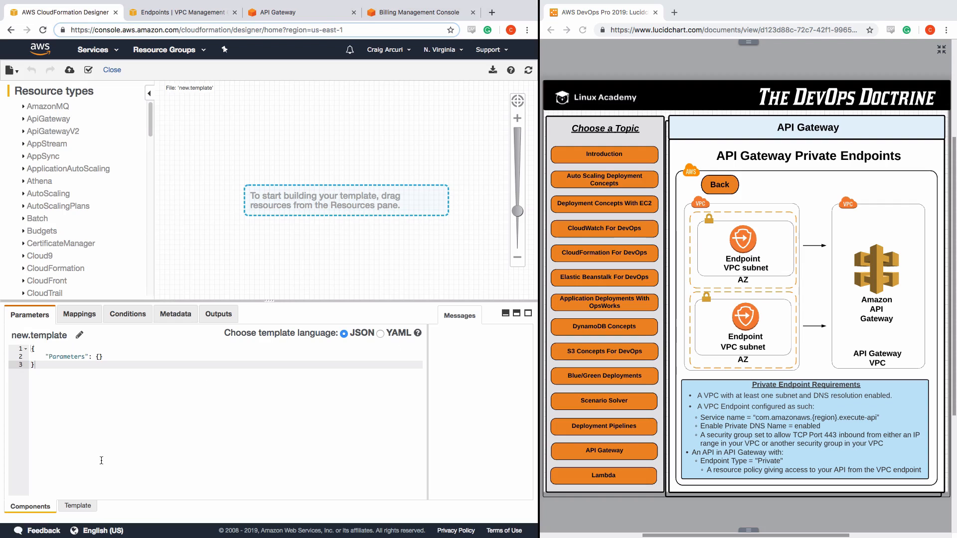
click(73, 506)
key(ctrl+a)
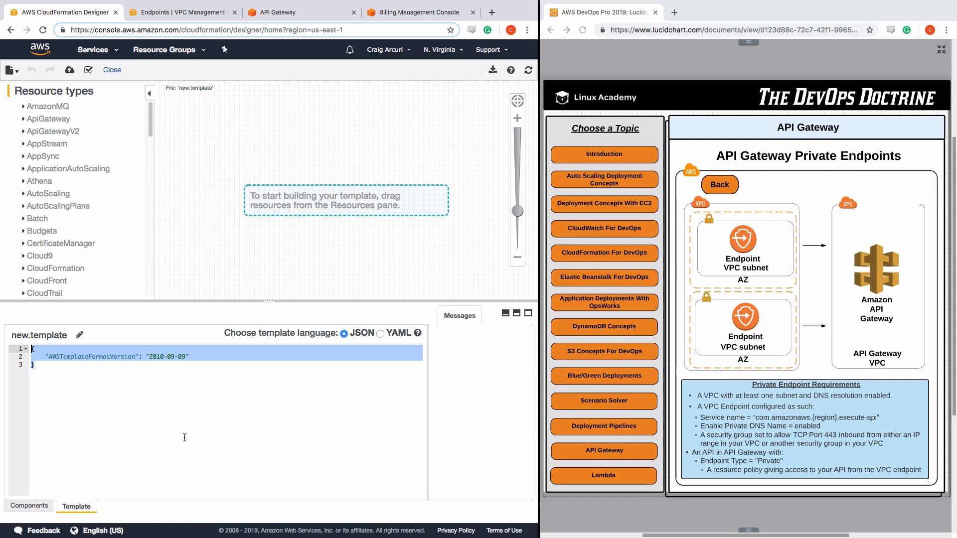
key(ctrl+v)
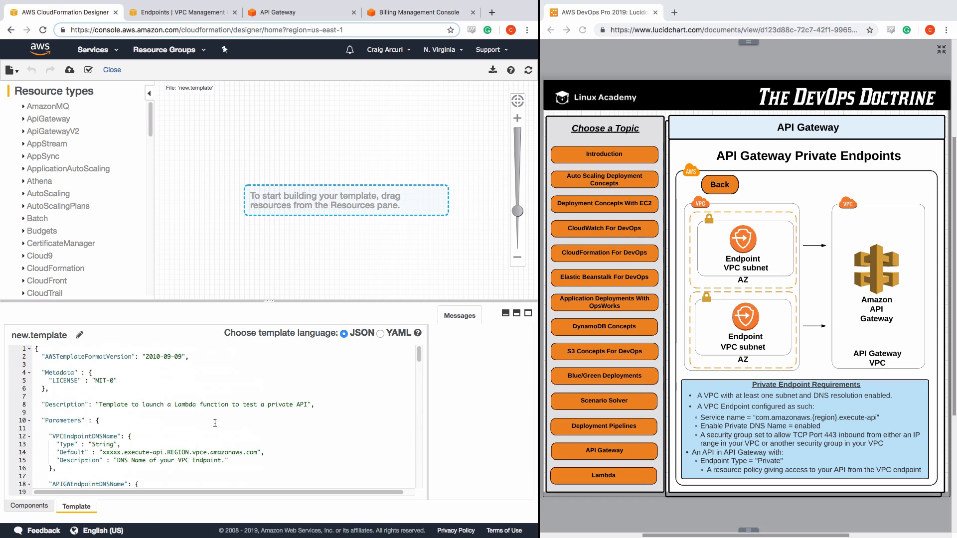
Step: Review the template's parameters, validate it, and start a stack from it up to the details page
scroll(198, 431, down, 5)
scroll(197, 432, down, 3)
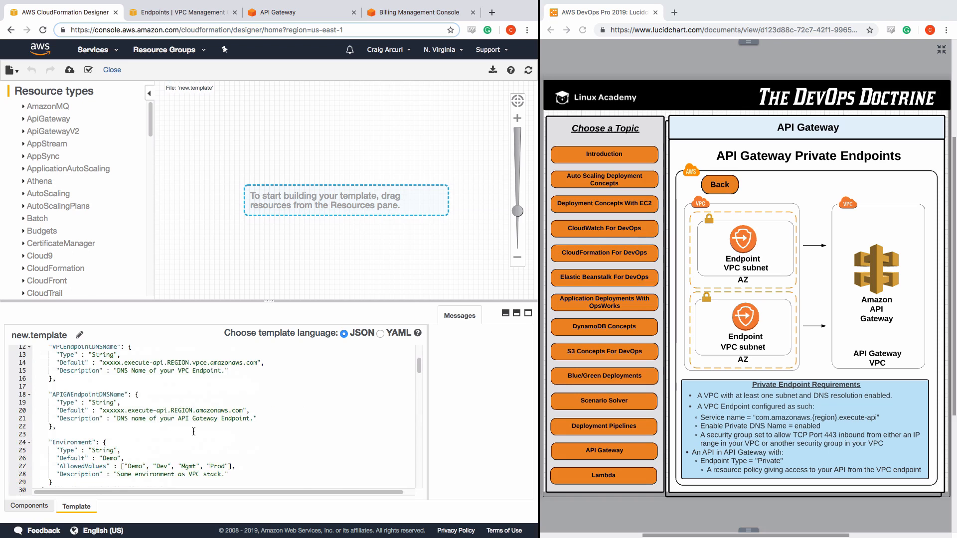
scroll(193, 432, up, 8)
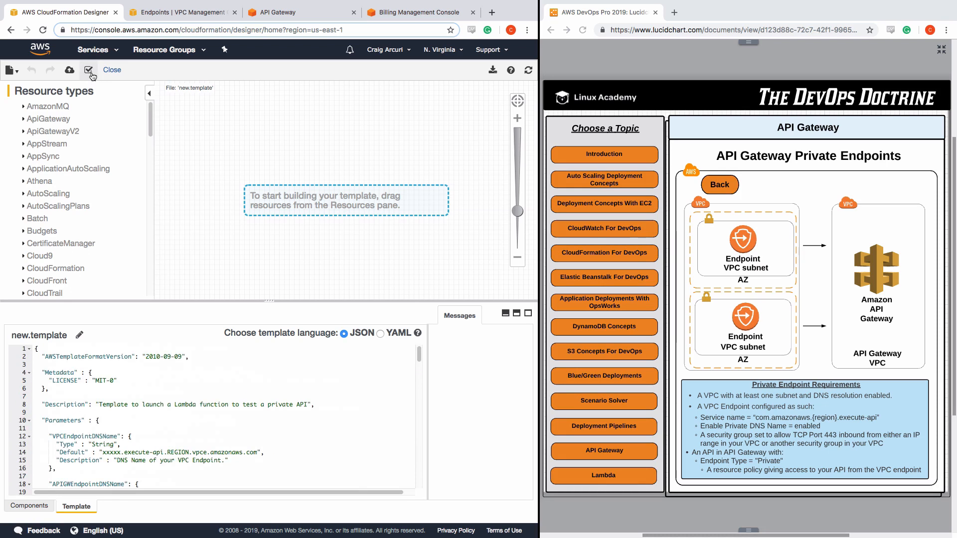
click(88, 69)
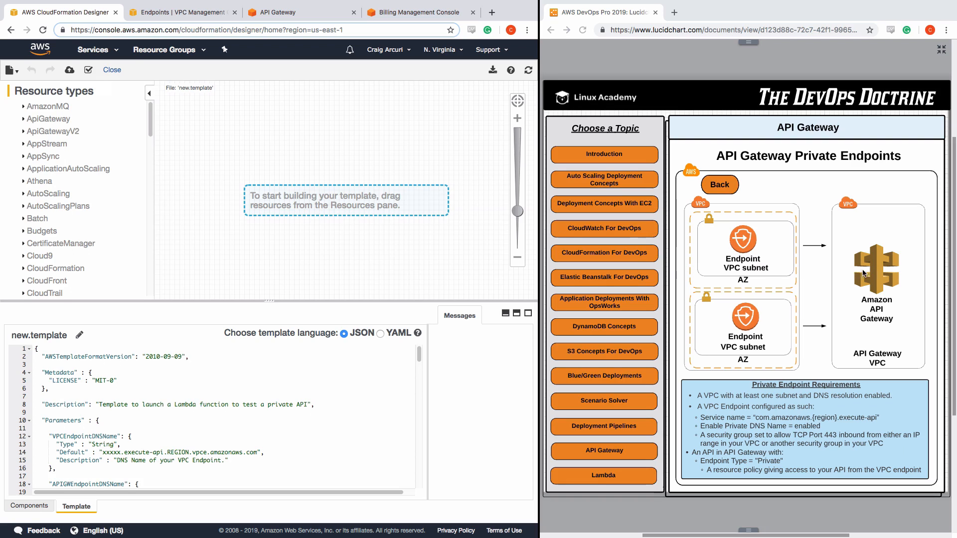
click(69, 72)
click(497, 394)
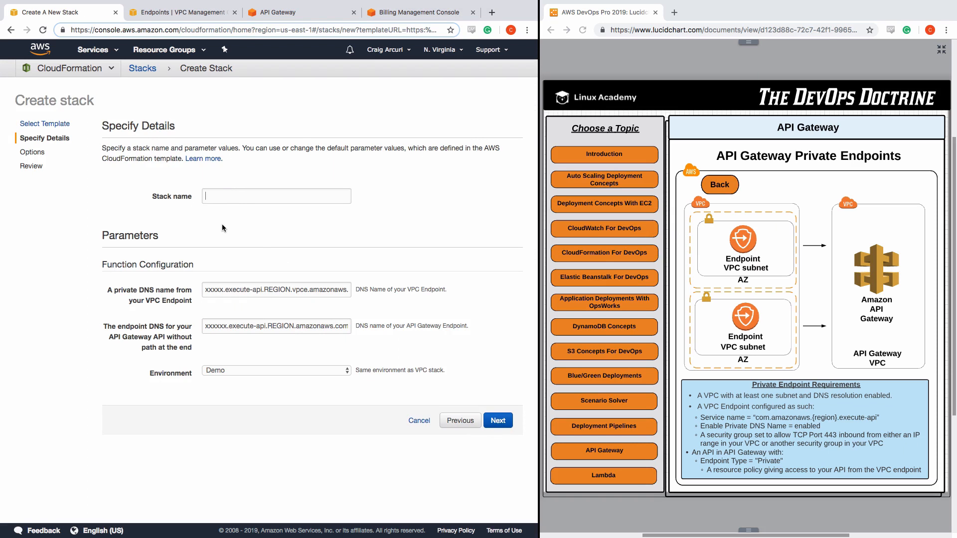
Step: Name the stack LambdaTester and set the private DNS name parameter to the VPC endpoint's vpce-0a2e535fd565c888e-u5anyuug.execute-api.us-east-1.vpce.amazonaws.com
text(LambdaTester)
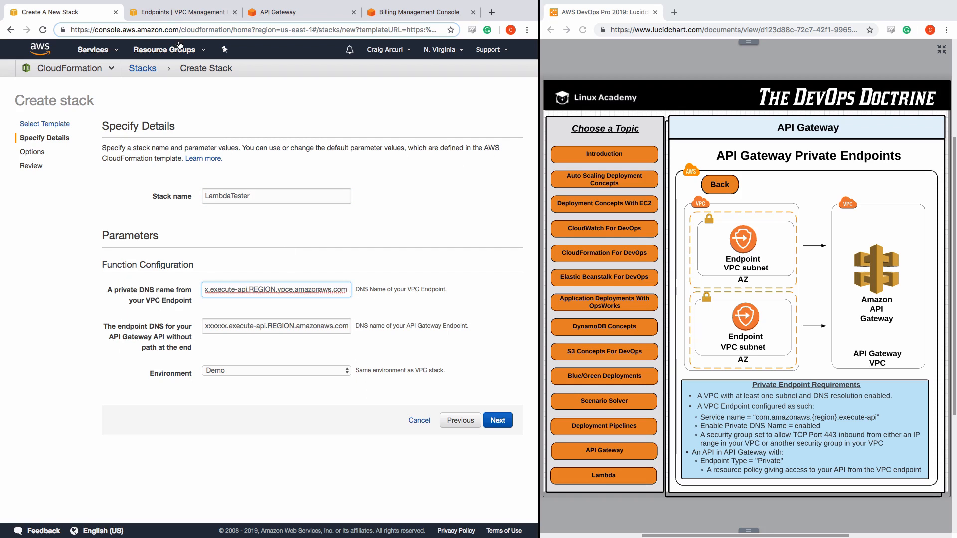
click(180, 12)
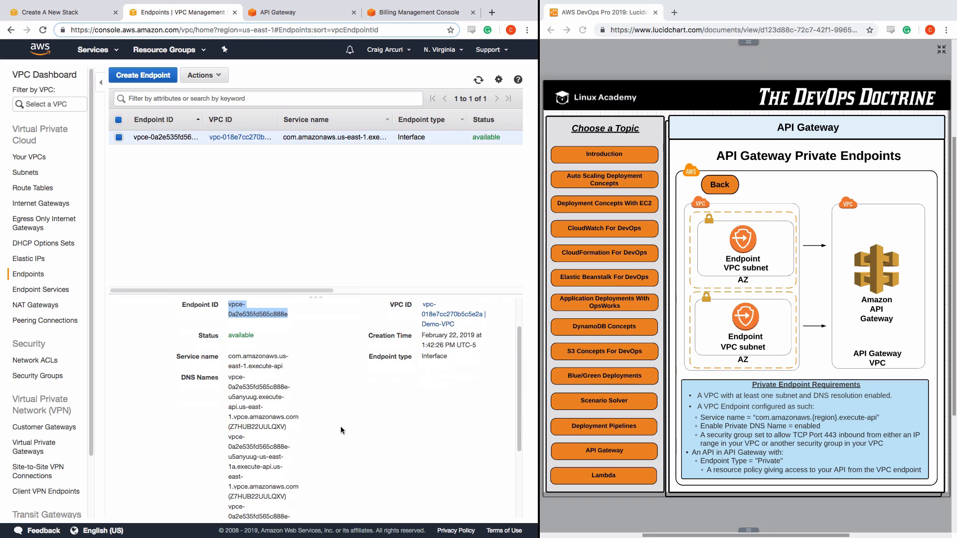
scroll(337, 425, down, 2)
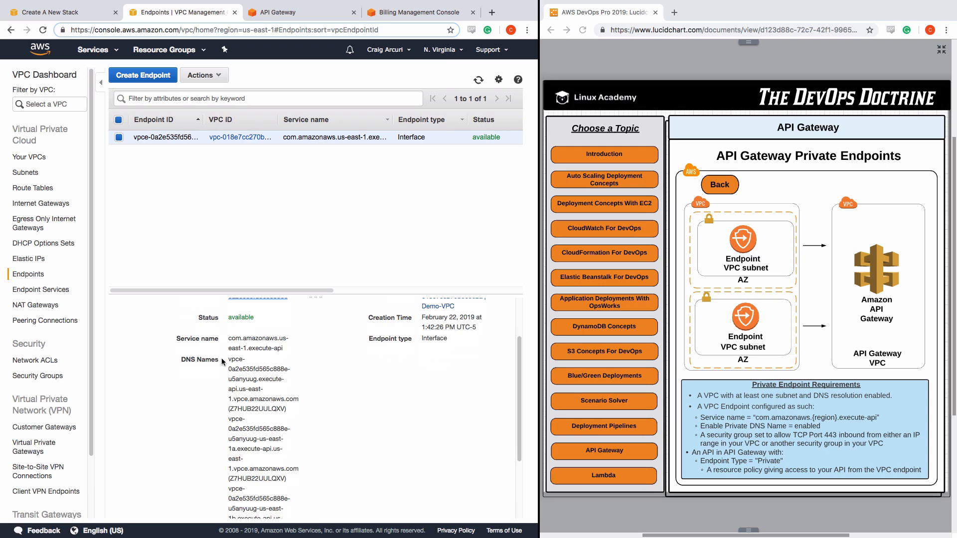
drag(229, 360, 299, 401)
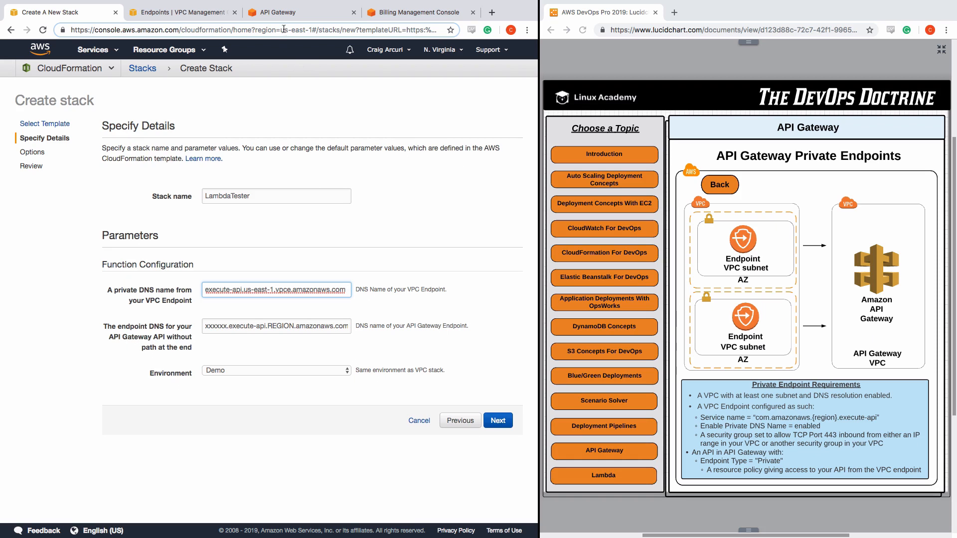
Step: Deploy the PetStore API to a new stage named demo, with stage description "vpc endpoint demo" and deployment description "1st demo"
click(278, 12)
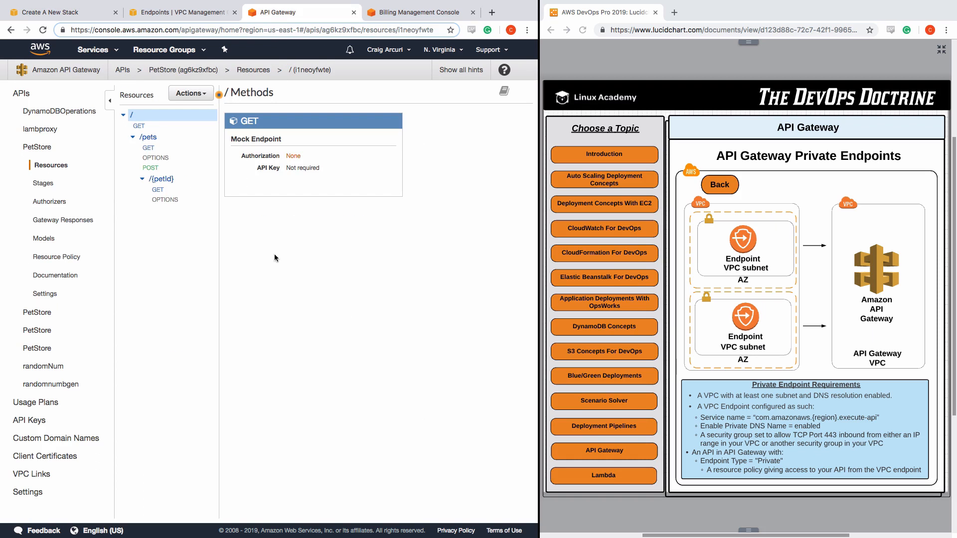
click(206, 95)
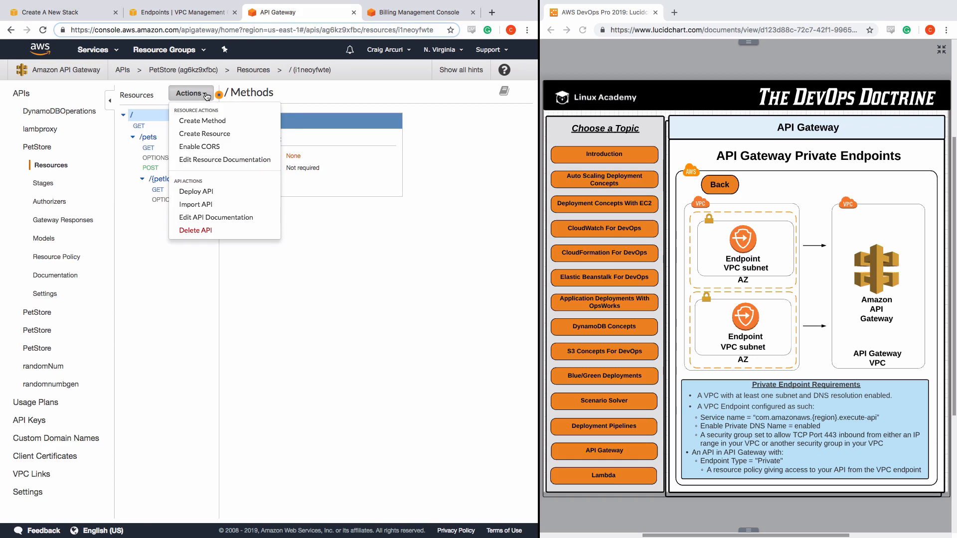
click(196, 191)
click(313, 138)
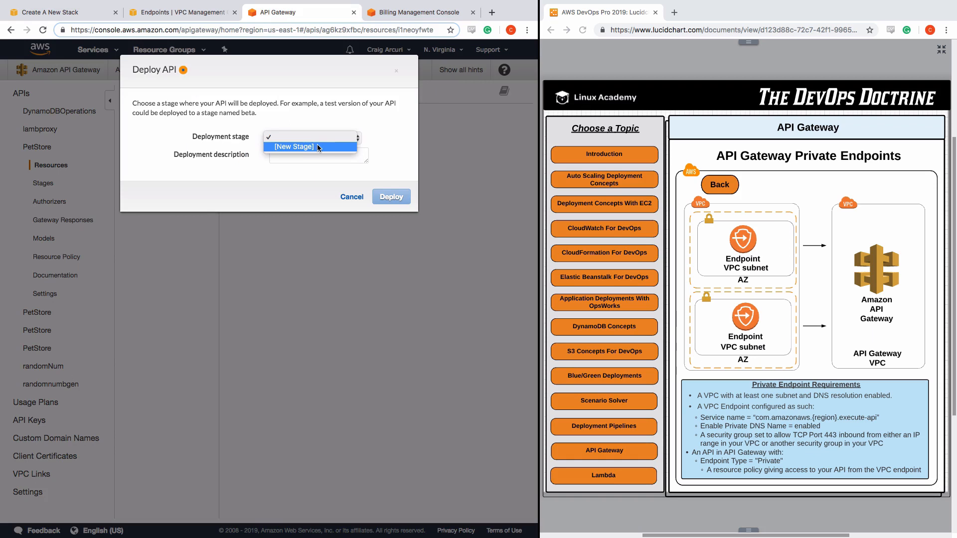
click(311, 146)
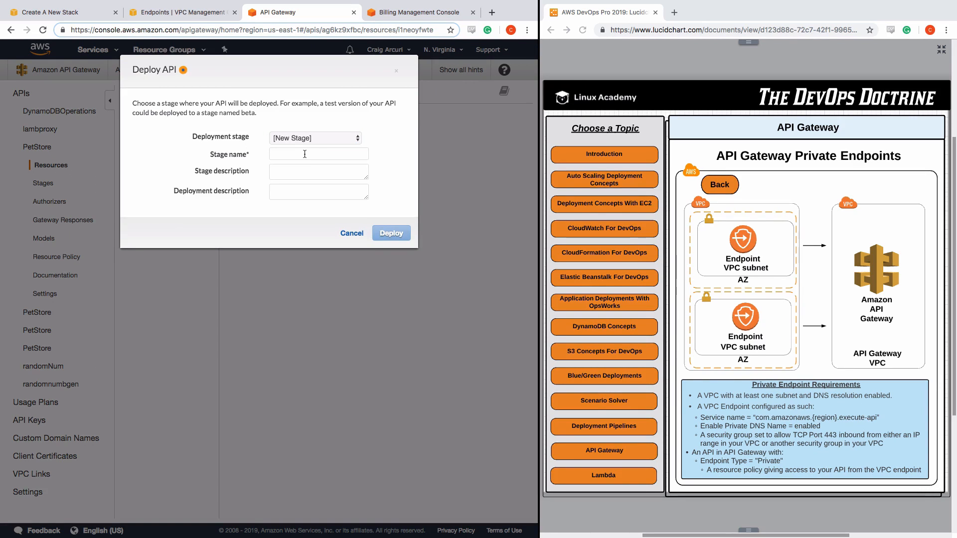
click(304, 155)
text(demo)
key(Tab)
text(vpc endpoint demo)
key(Tab)
text(1st demo)
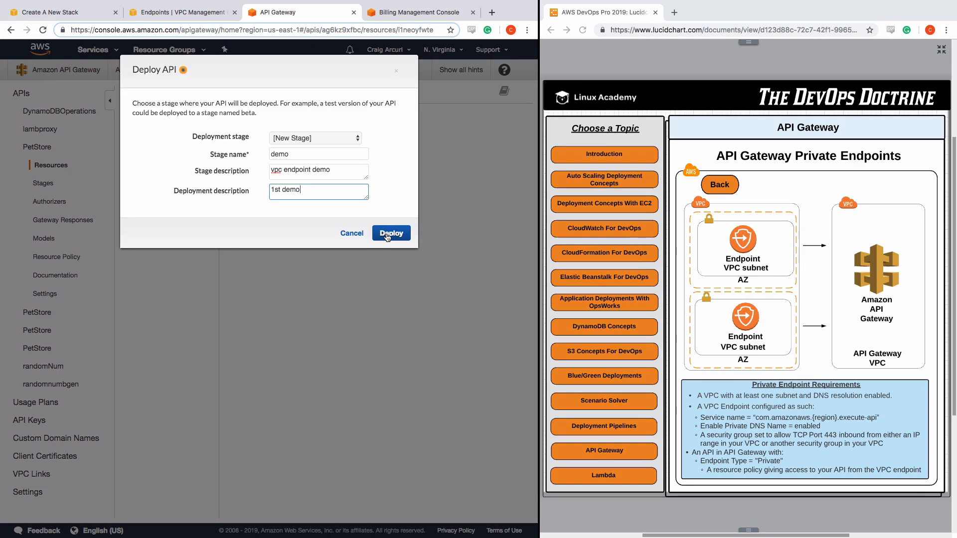
click(388, 234)
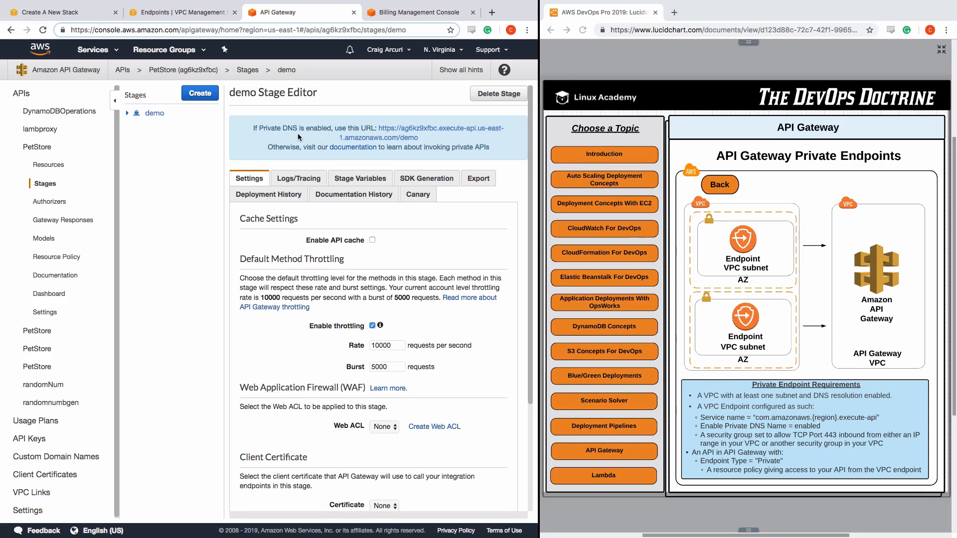
Step: Copy the demo stage's host name and set the stack's API Gateway endpoint DNS to ag6kz9xfbc.execute-api.us-east-1.amazonaws.com, without the /demo path
drag(402, 129, 419, 138)
click(171, 13)
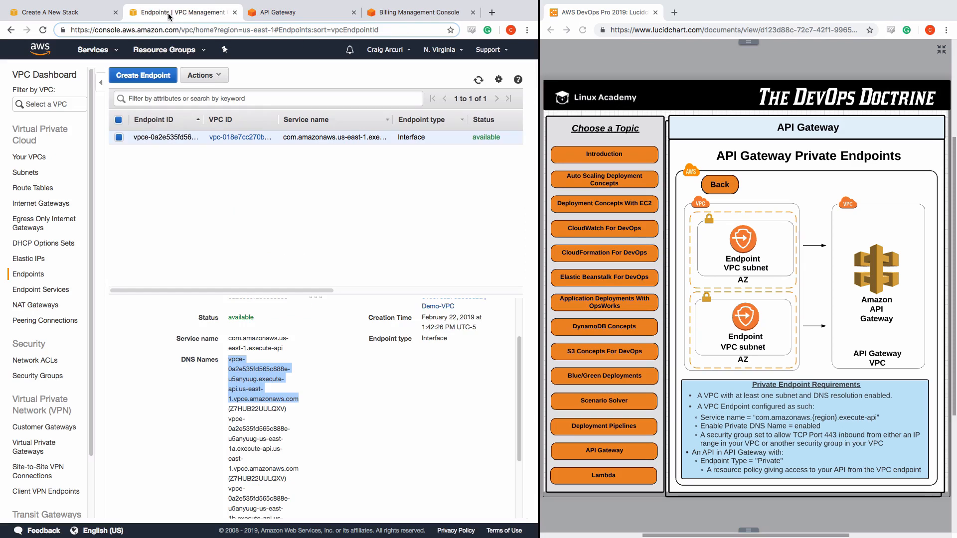
click(75, 13)
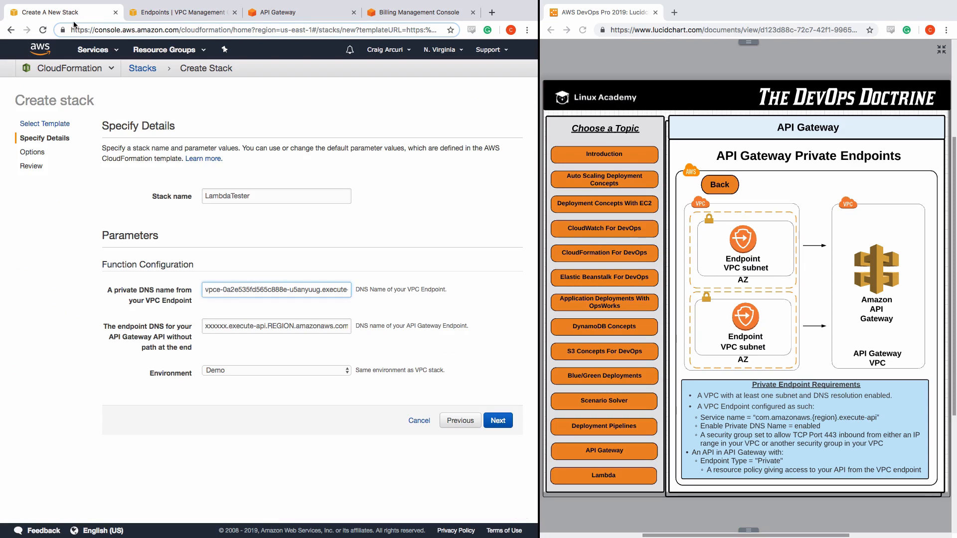
key(Tab)
key(BackSpace)
key(BackSpace)
key(BackSpace)
key(BackSpace)
key(BackSpace)
key(BackSpace)
key(BackSpace)
key(BackSpace)
key(BackSpace)
key(BackSpace)
key(BackSpace)
key(BackSpace)
key(BackSpace)
key(BackSpace)
key(BackSpace)
key(BackSpace)
key(BackSpace)
key(BackSpace)
key(BackSpace)
key(BackSpace)
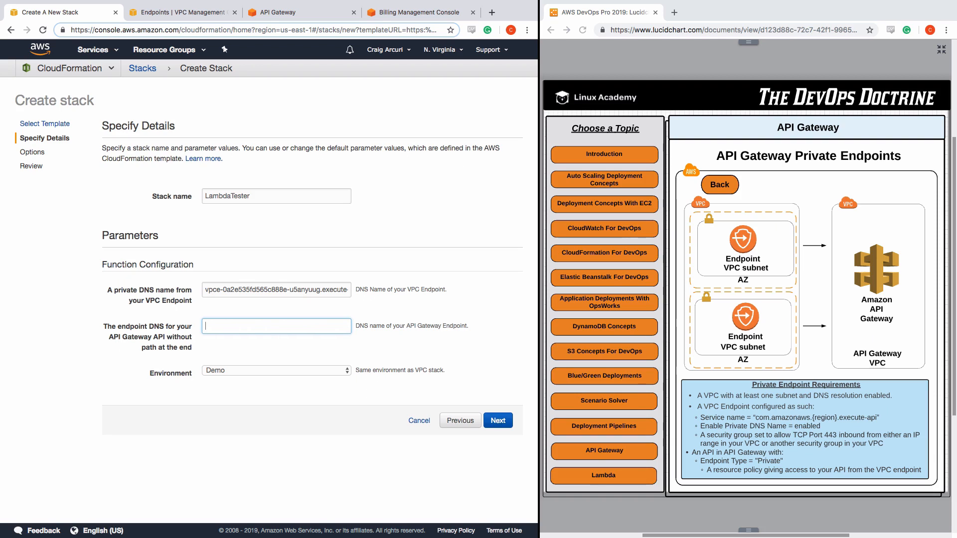
key(super+v)
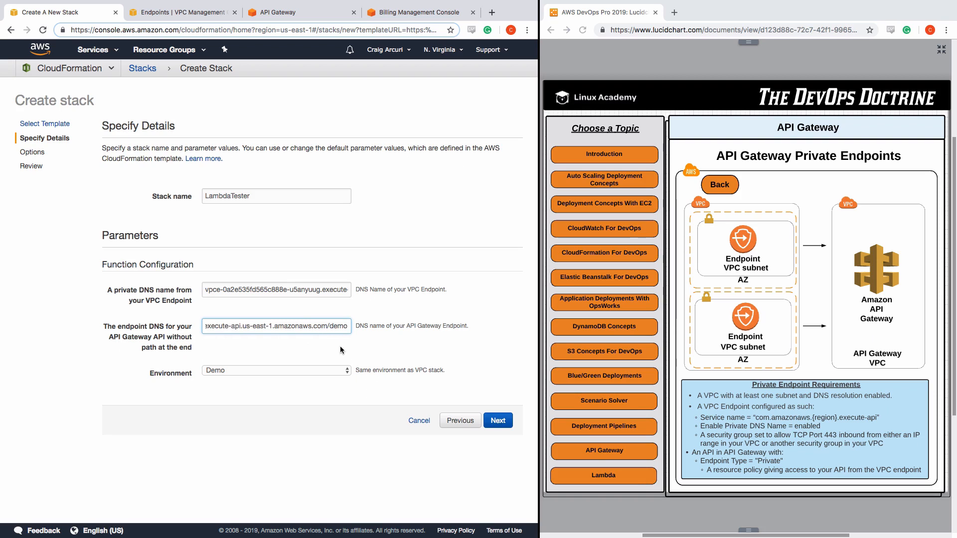
key(BackSpace)
key(BackSpace)
key(BackSpace)
key(BackSpace)
key(BackSpace)
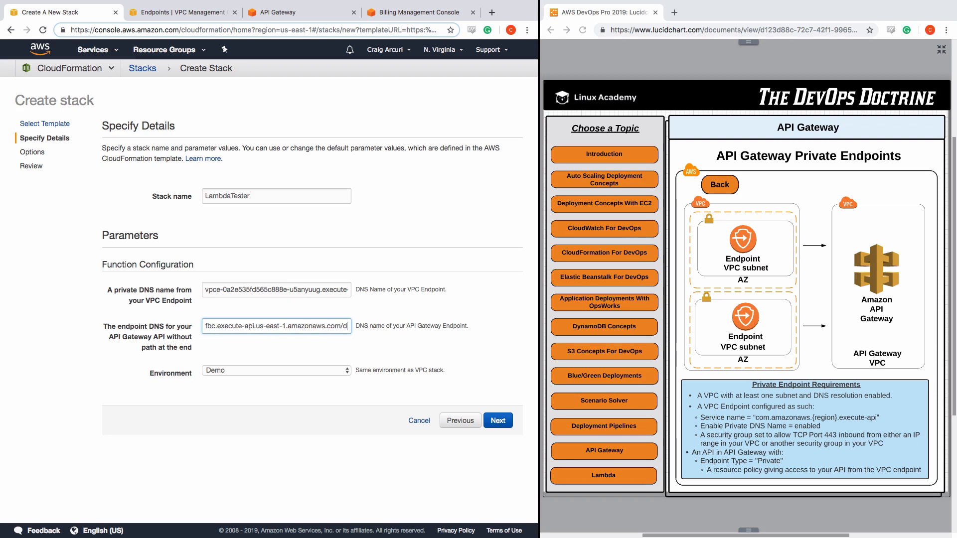
Step: Keep the default stack options, acknowledge that IAM resources might be created, and create the stack
click(498, 420)
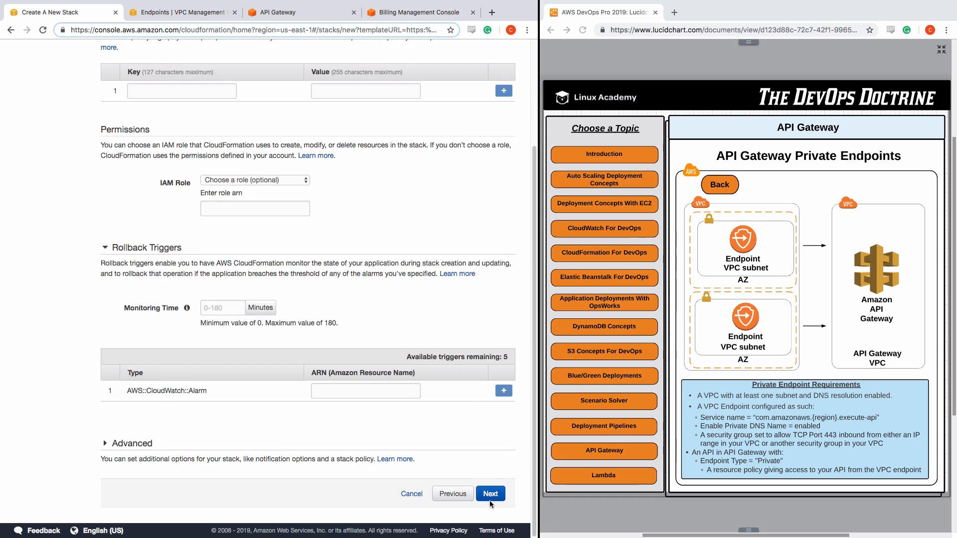
click(491, 493)
scroll(438, 450, down, 3)
click(103, 410)
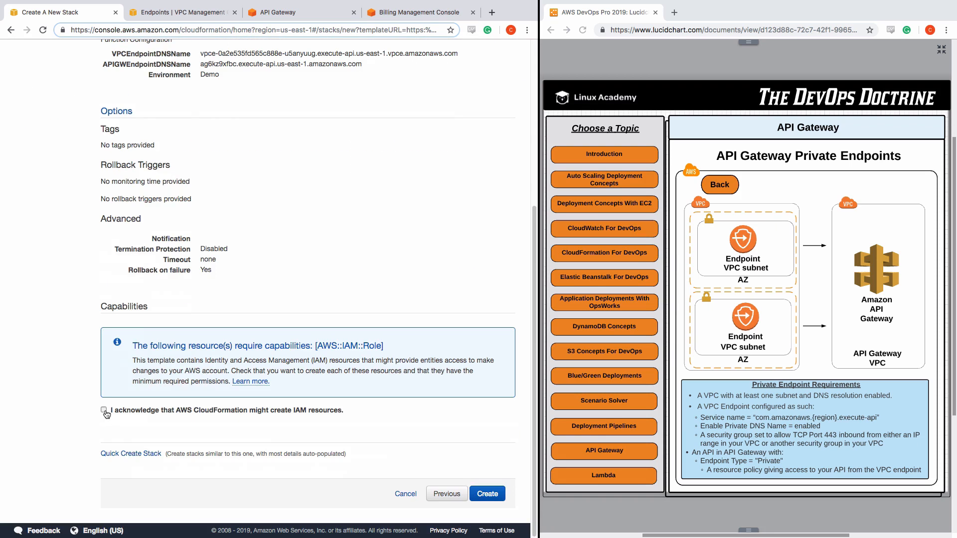
click(486, 494)
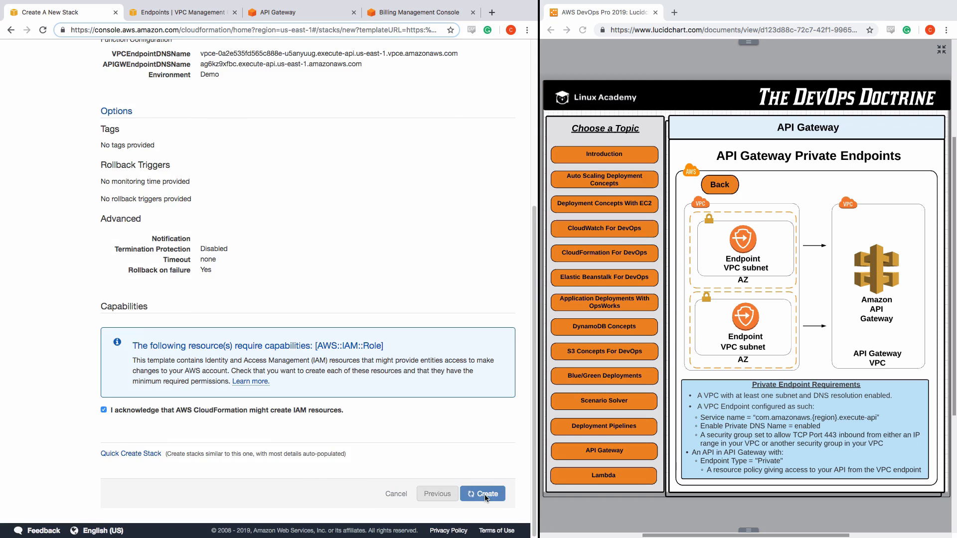
Step: Check the LambdaTester stack's latest events and open its API tester Lambda function from the stack's resources
click(43, 30)
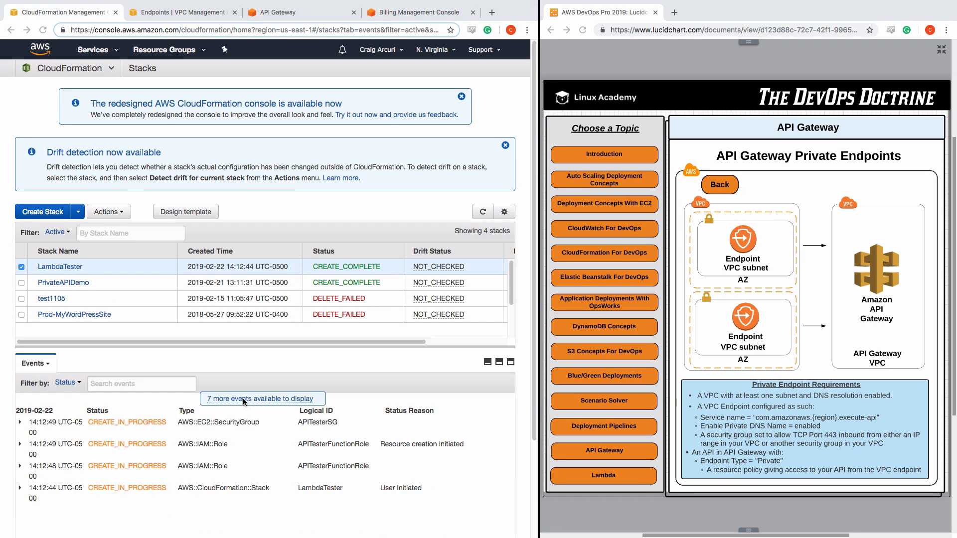
click(247, 403)
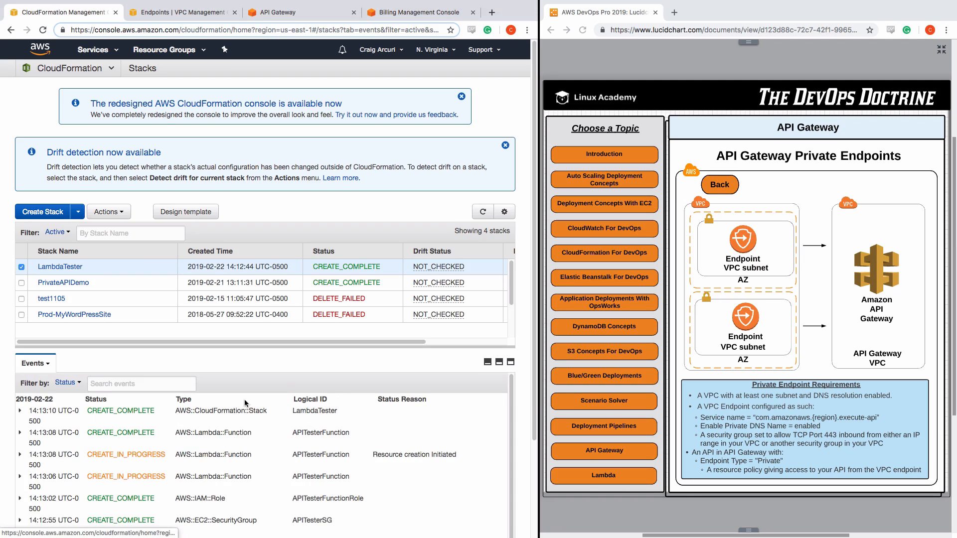
click(690, 340)
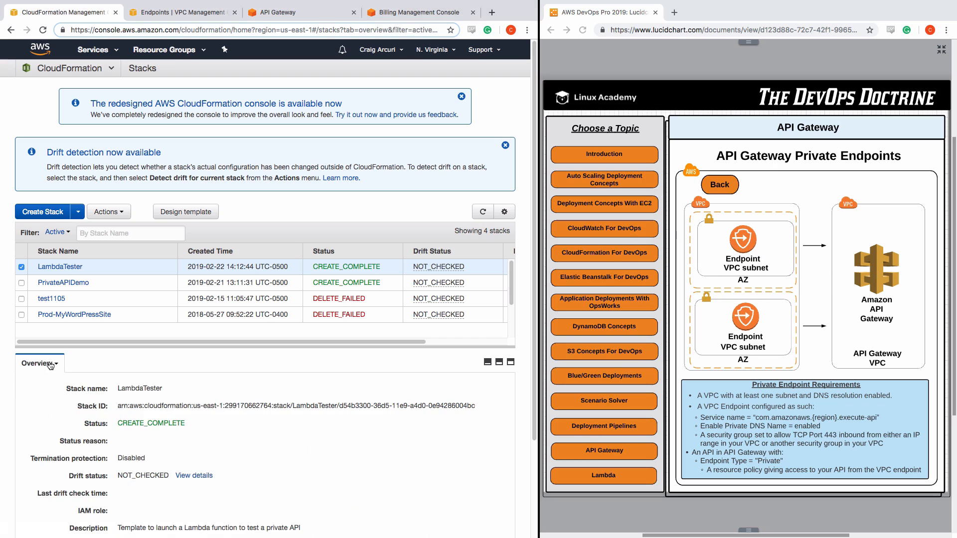
click(40, 364)
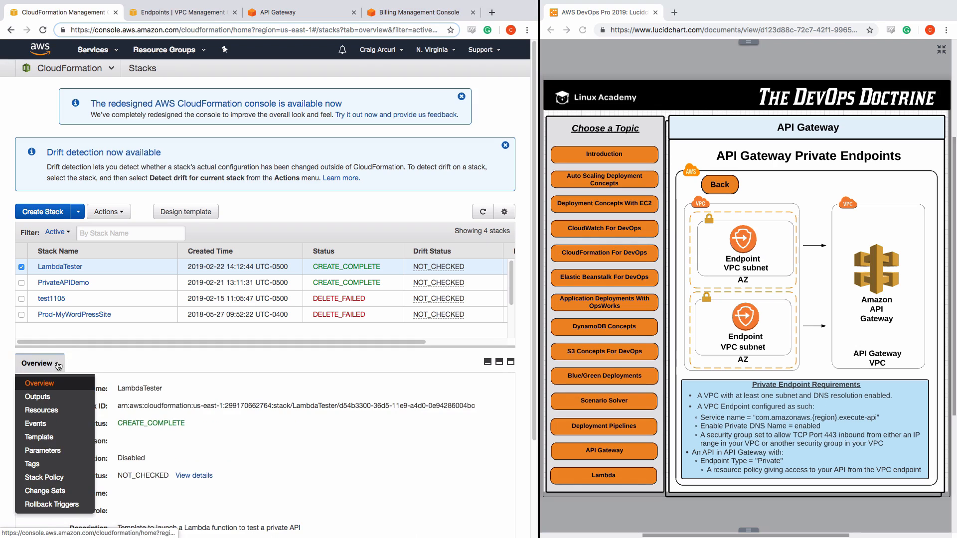
click(42, 410)
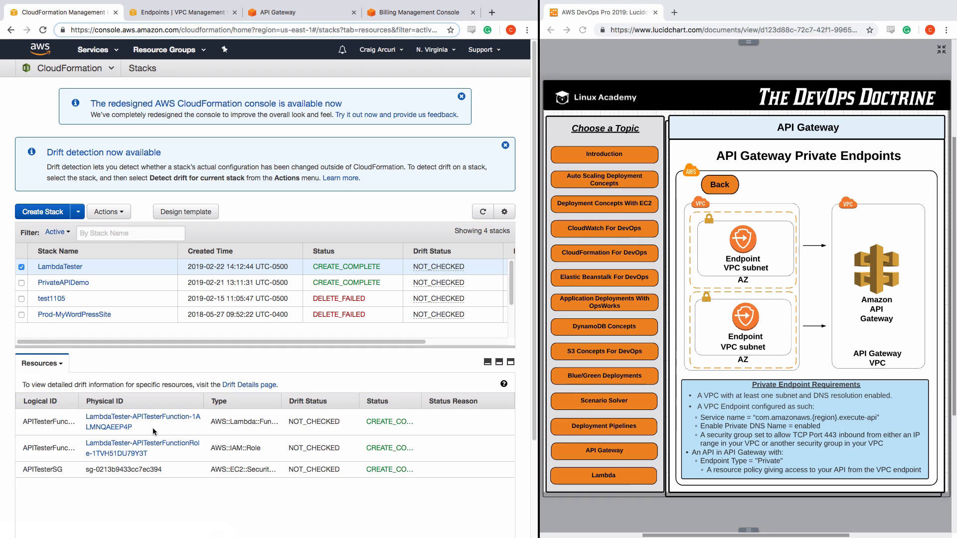
click(114, 422)
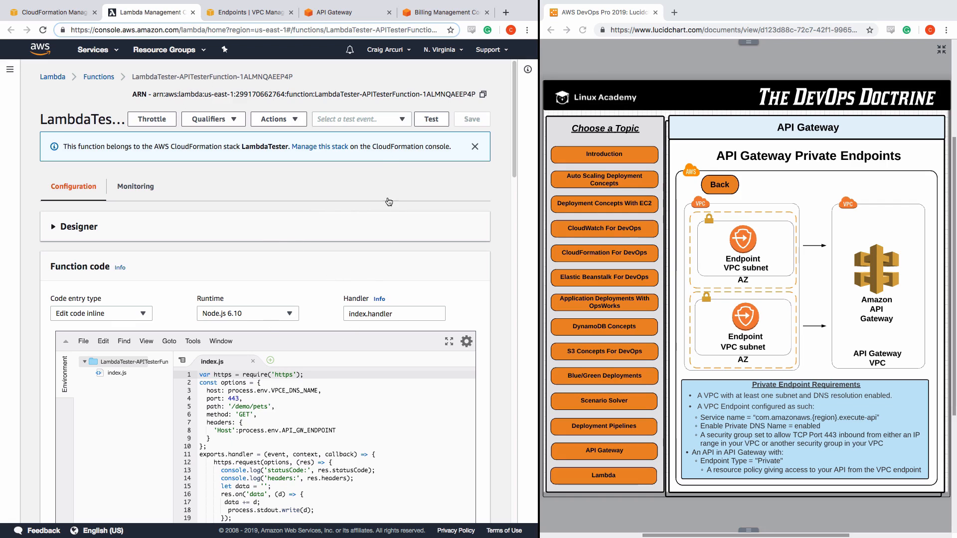
Step: Create a test event named demo1 from the Hello World template and run the Lambda function with it
click(432, 119)
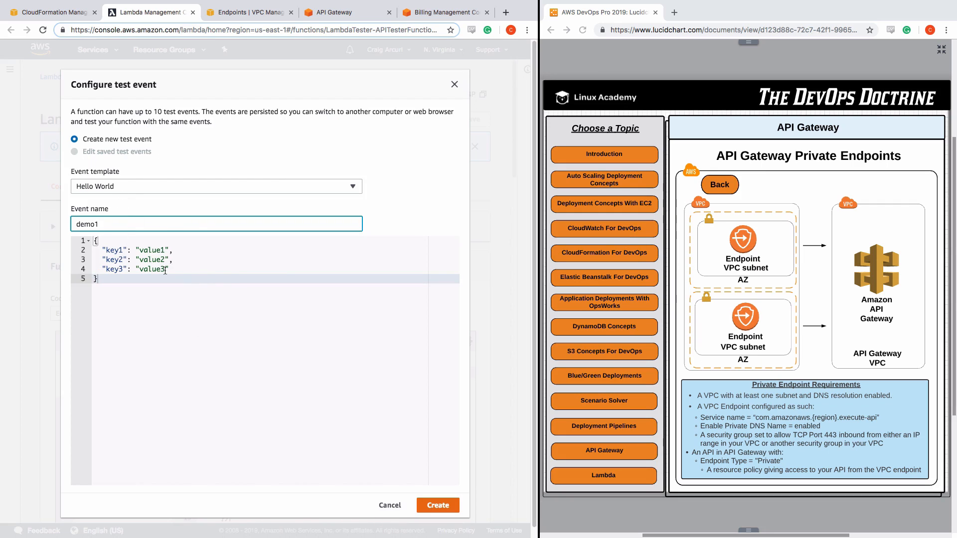
click(438, 506)
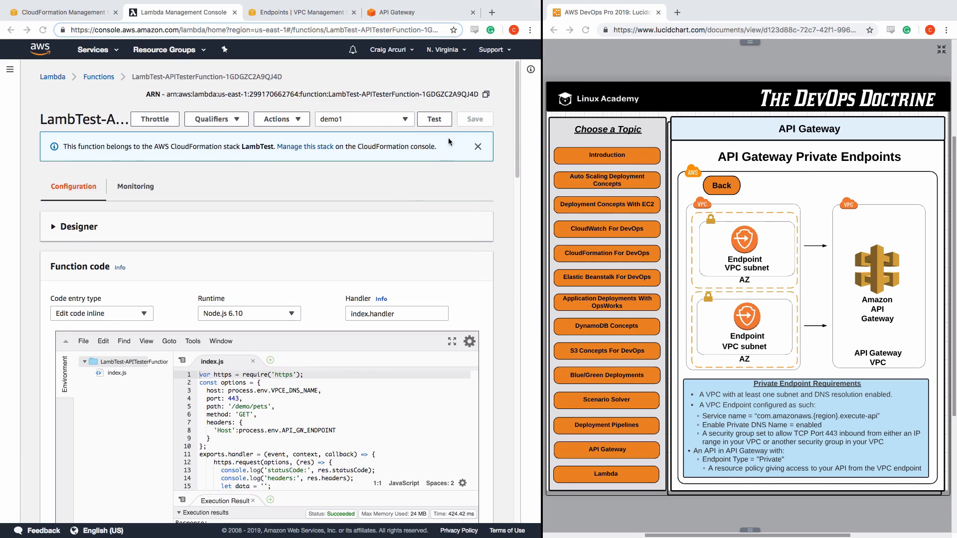
click(433, 120)
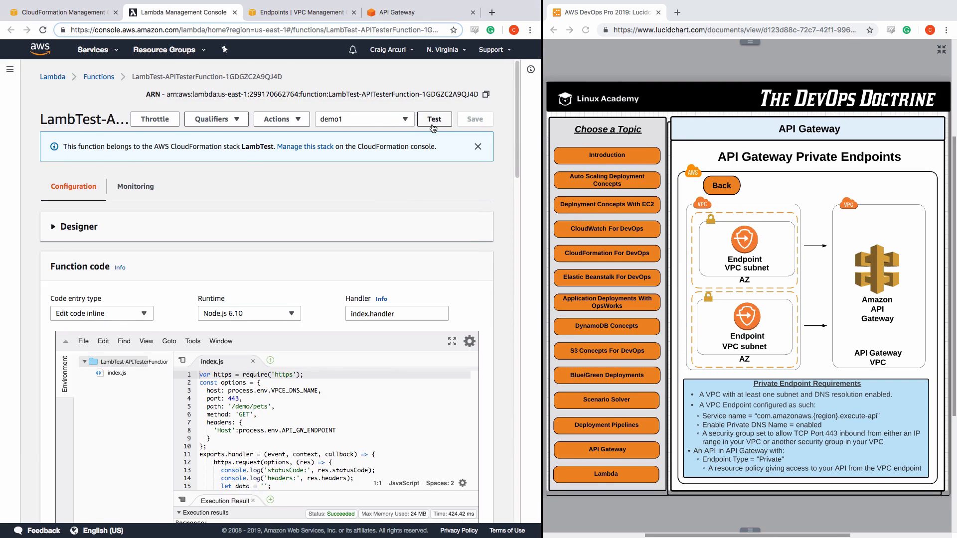